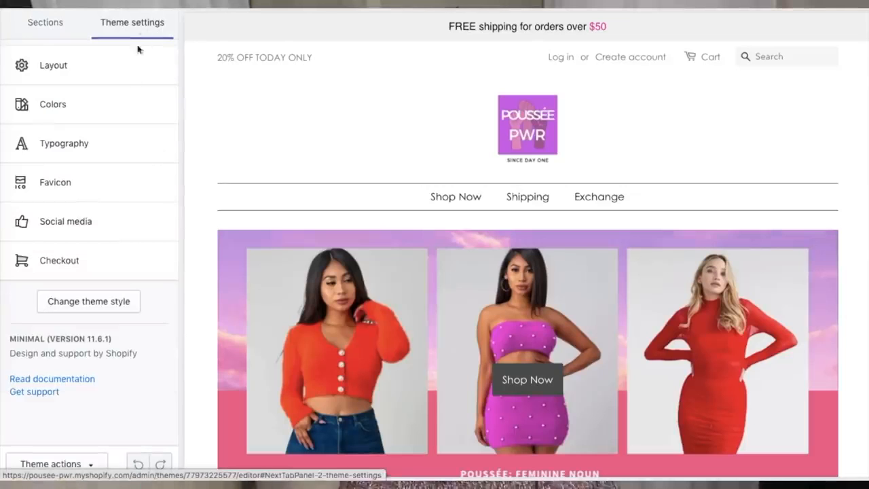
Try out other fonts for the headings in the theme's typography settings.
left_click(124, 147)
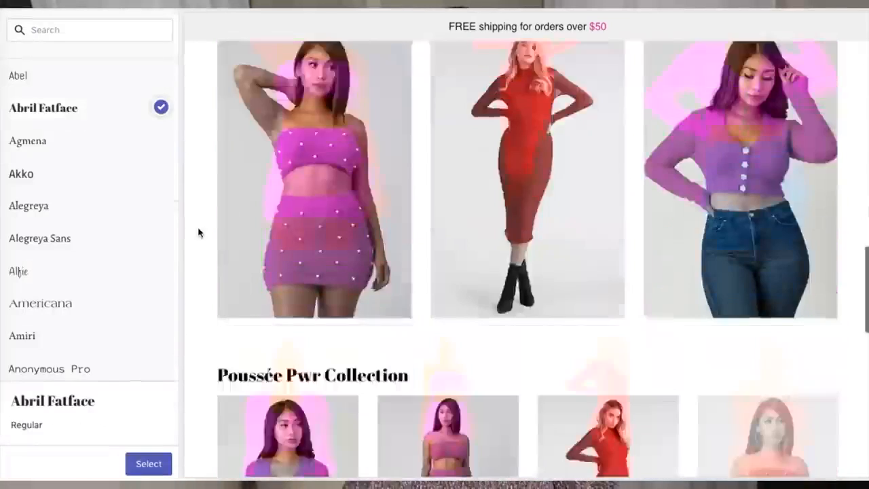
scroll(200, 233, "down", 3)
scroll(76, 340, "down", 1)
left_click(76, 352)
scroll(72, 313, "down", 8)
left_click(59, 254)
left_click(54, 156)
left_click(86, 353)
scroll(78, 307, "down", 10)
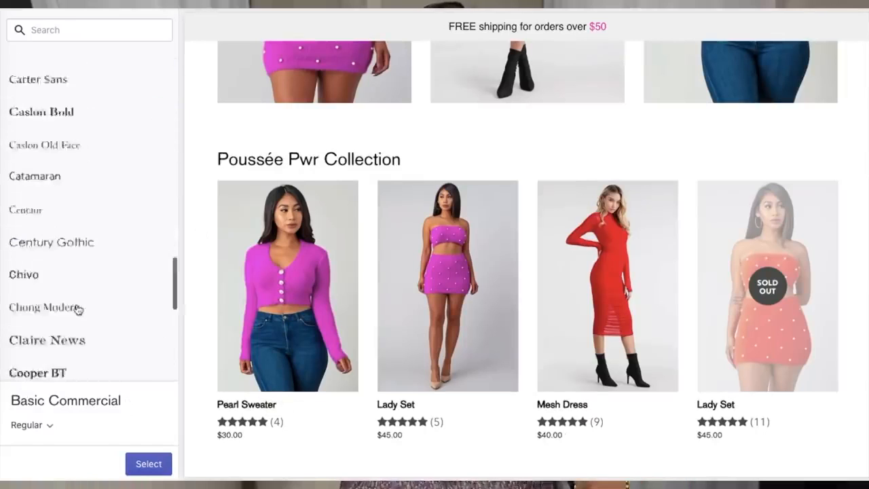
left_click(54, 180)
Search the font list for "basic" and set the headings font to Basic Commercial.
left_click(89, 30)
type("basic")
left_click(64, 77)
left_click(148, 464)
Try a 26px base size for the headings, settling on 30px.
left_click(119, 248)
left_click(124, 270)
left_click(120, 249)
left_click(106, 188)
left_click(104, 248)
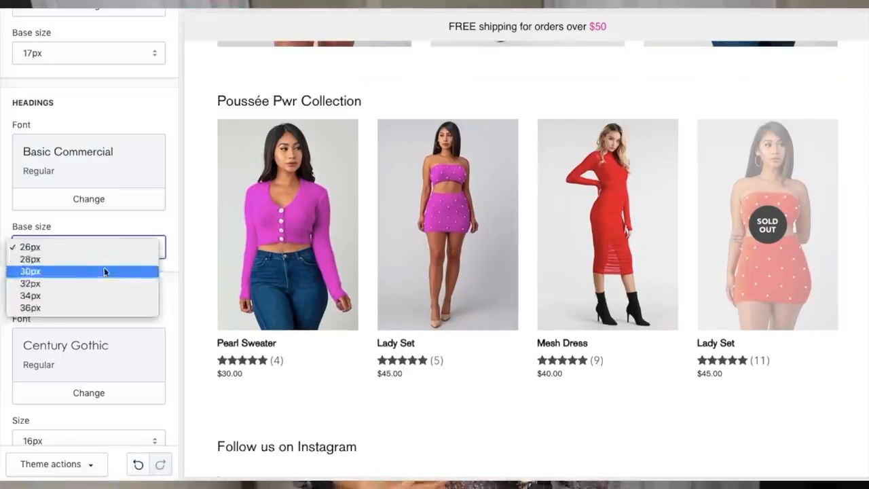
left_click(104, 271)
Change the main menu text colour to purple in the theme's colour settings.
scroll(106, 274, "up", 5)
left_click(19, 24)
left_click(84, 118)
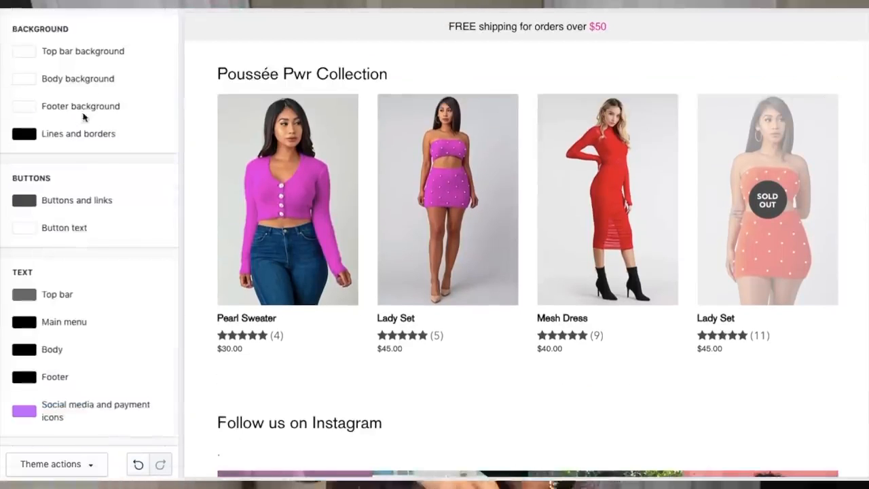
scroll(528, 258, "up", 10)
left_click(29, 321)
left_click(107, 348)
left_click(136, 369)
left_click(77, 398)
left_click(137, 413)
left_click(91, 377)
Set the top bar text colour to grey #898888.
left_click(49, 300)
left_click(111, 333)
left_click(22, 356)
scroll(102, 319, "down", 2)
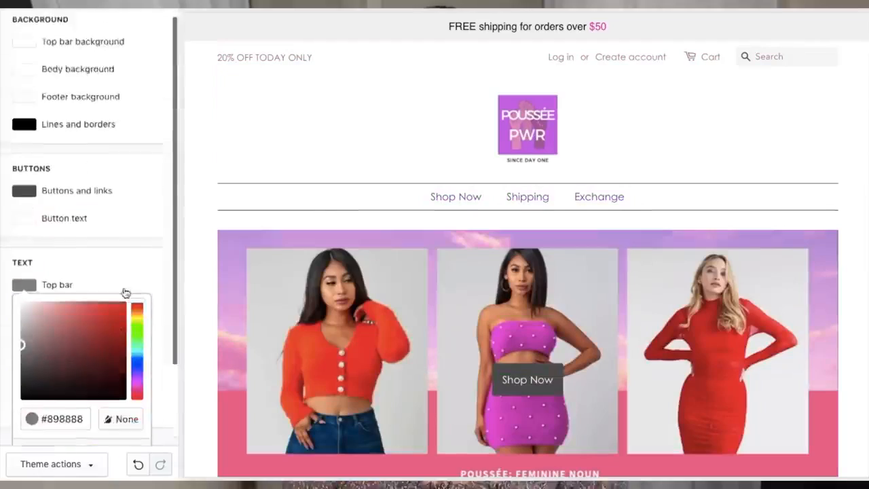
left_click(148, 242)
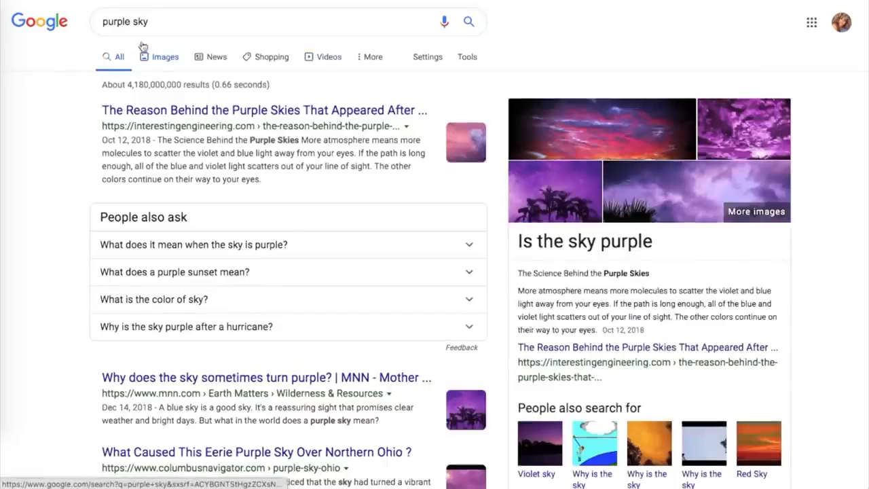
Pick the Tumblr purple sky picture from the image results and save it to the Desktop as "PP Background".
left_click(146, 55)
scroll(292, 339, "down", 5)
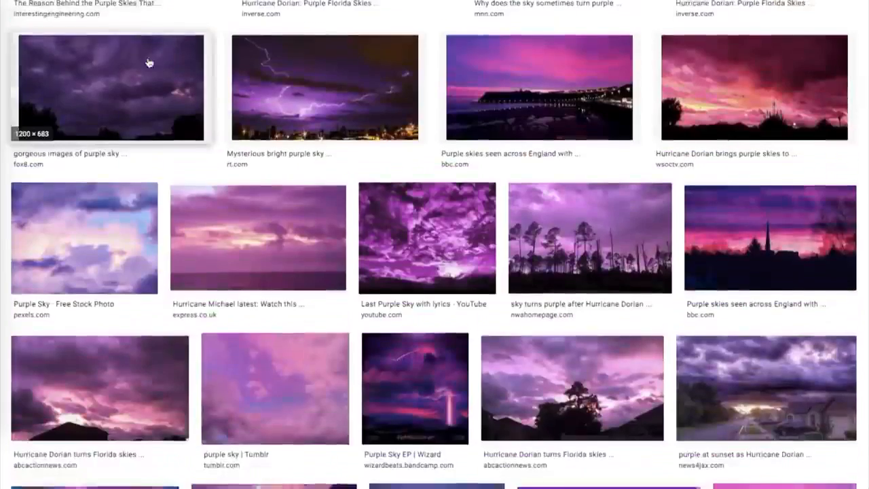
left_click(291, 346)
right_click(543, 212)
left_click(586, 302)
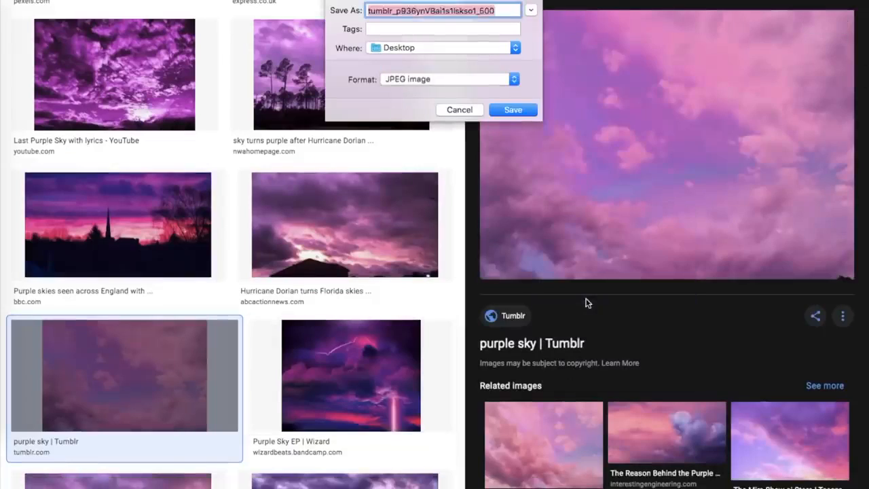
type("PP Back")
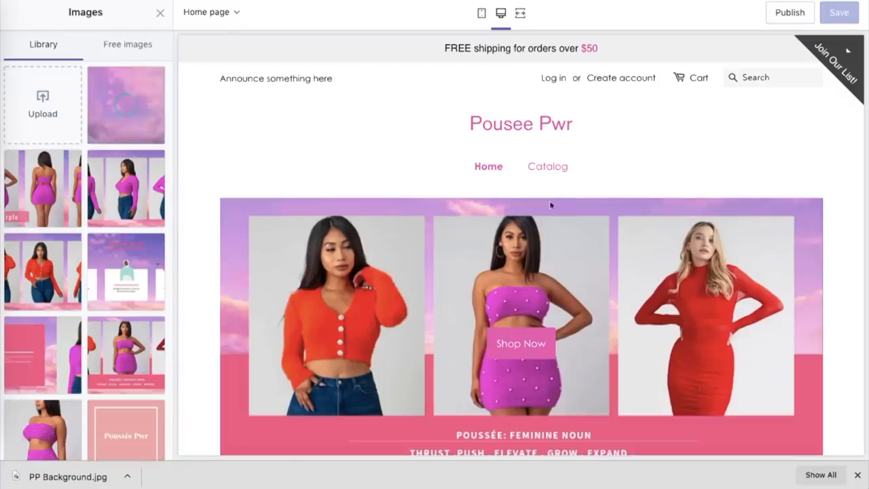
Use the uploaded purple sky image as the checkout banner background and switch the preview to the Checkout page.
left_click(126, 107)
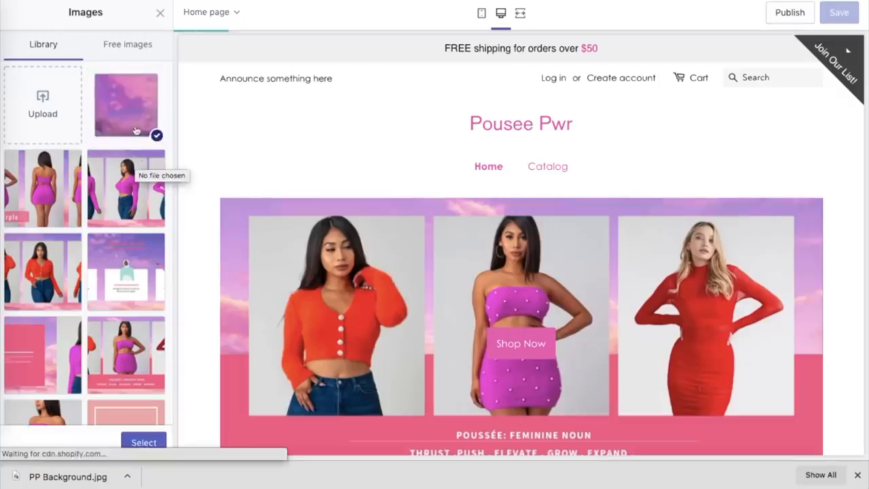
left_click(143, 442)
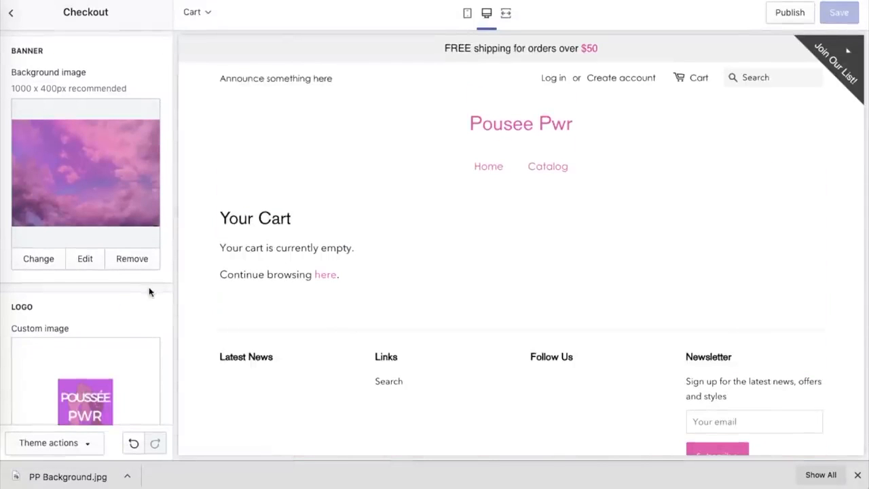
left_click(197, 12)
scroll(219, 141, "down", 1)
left_click(225, 182)
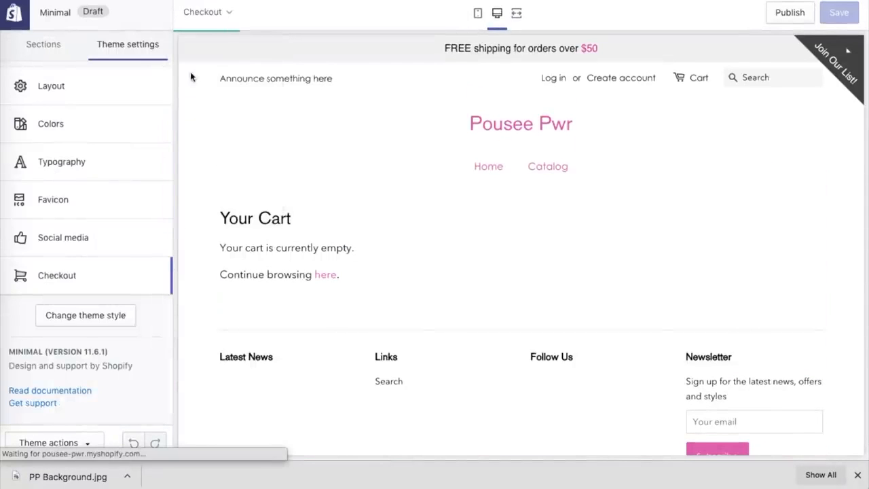
Reopen the checkout settings and crop the logo image file closely around the emblem and its tagline.
left_click(122, 281)
scroll(123, 282, "down", 1)
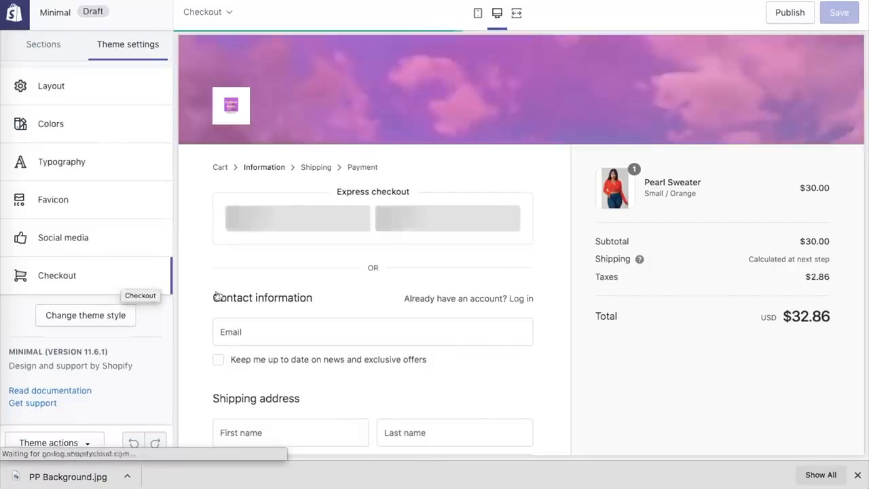
left_click(123, 283)
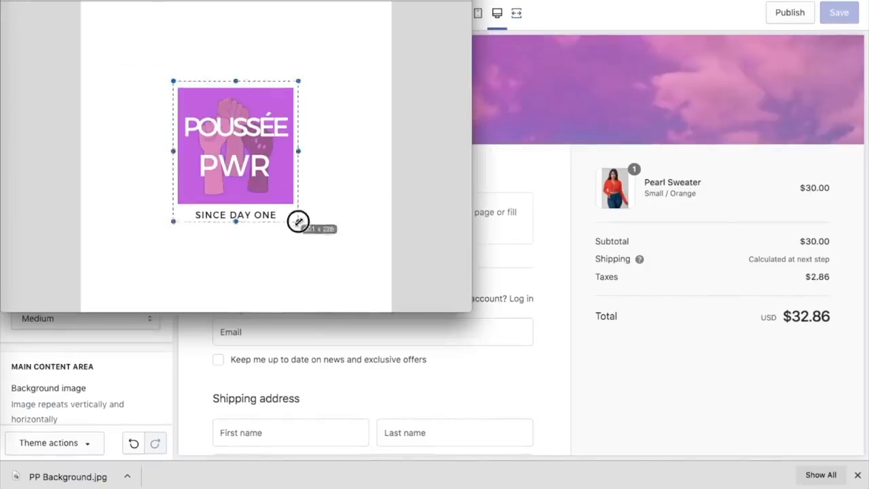
key("super+k")
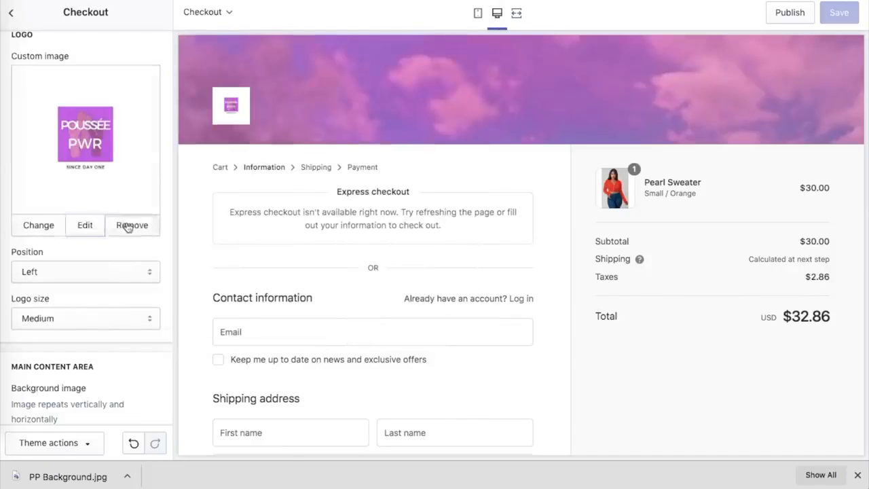
Replace the checkout page's custom logo with an upload of the cropped logo image.
left_click(127, 227)
left_click(89, 122)
left_click(48, 107)
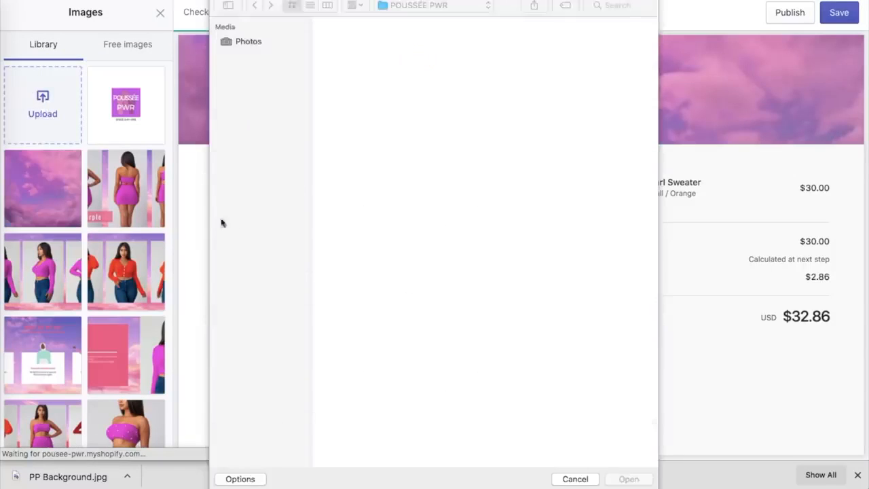
double_click(418, 58)
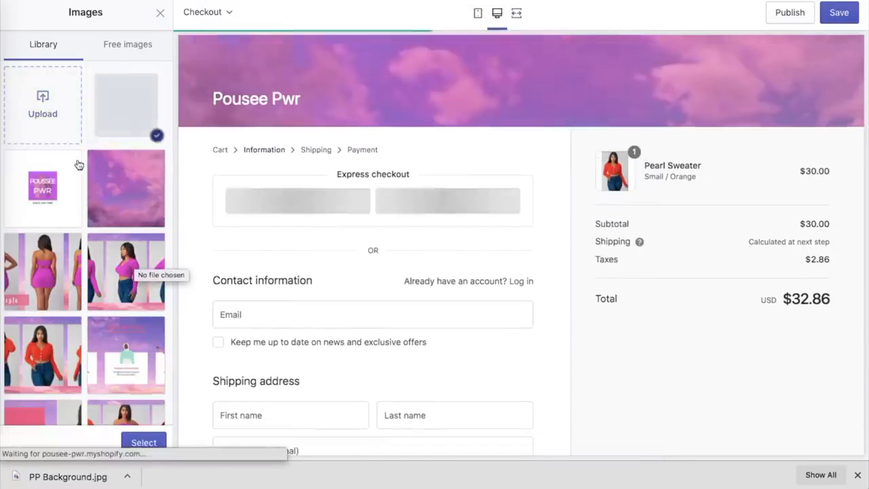
left_click(138, 441)
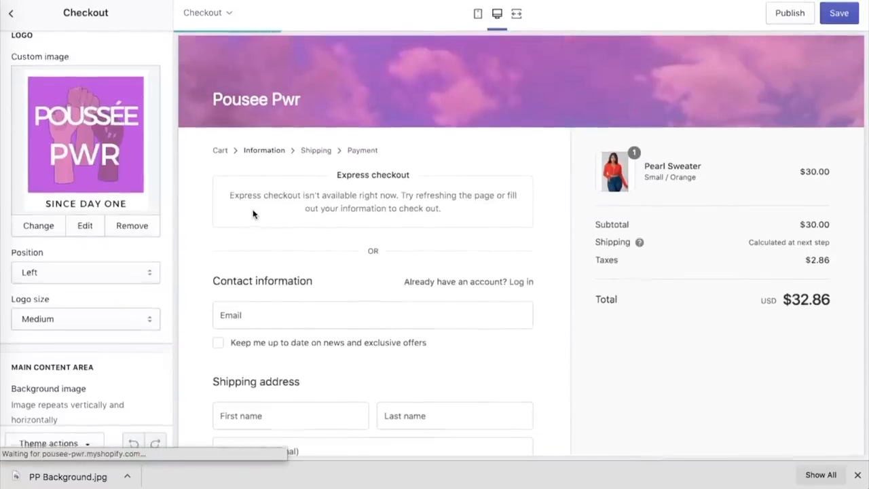
scroll(126, 170, "up", 3)
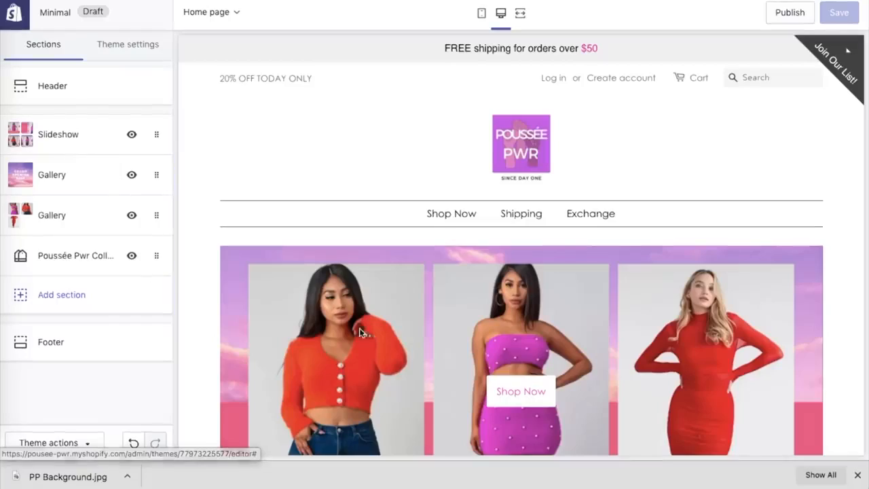
Review the home page preview, then open the Pearl Sweater in Medium and Purple and proceed to its checkout.
scroll(359, 330, "down", 15)
scroll(359, 331, "down", 5)
scroll(359, 332, "down", 4)
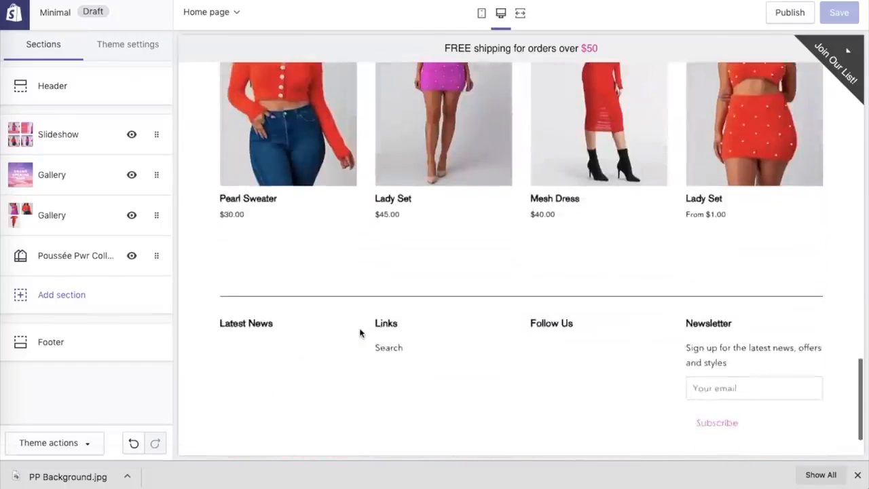
scroll(360, 332, "up", 20)
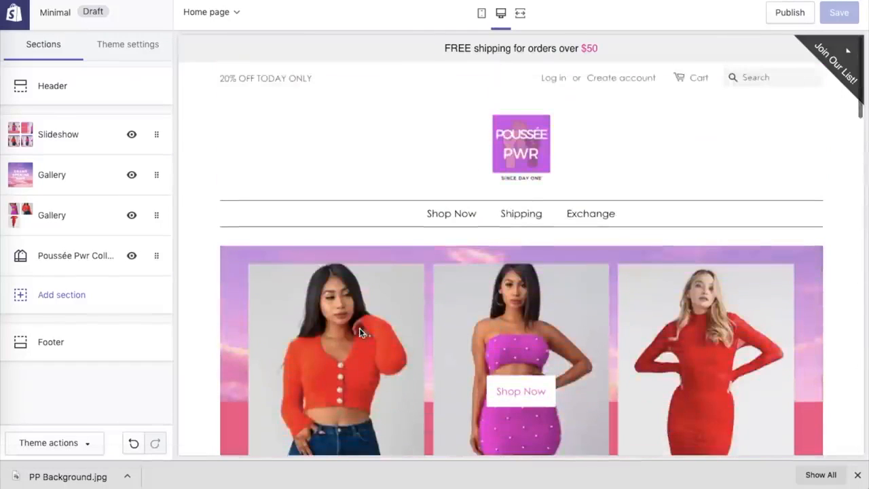
left_click(360, 331)
scroll(423, 189, "down", 5)
left_click(475, 239)
left_click(482, 251)
left_click(474, 293)
left_click(482, 309)
scroll(481, 314, "down", 2)
left_click(511, 275)
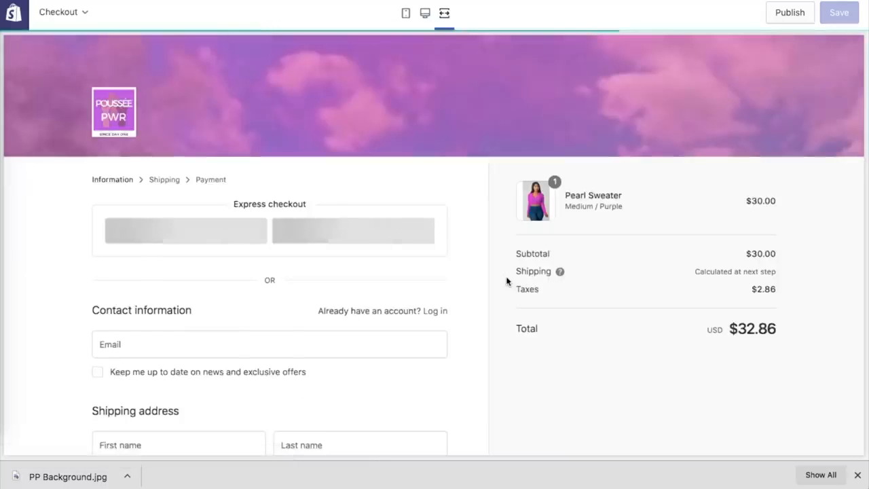
Look over the checkout page, return to the Pearl Sweater page and switch the preview back to desktop view.
scroll(507, 281, "down", 3)
scroll(506, 281, "up", 3)
key("alt+Left")
scroll(476, 345, "down", 5)
scroll(475, 340, "up", 6)
left_click(435, 13)
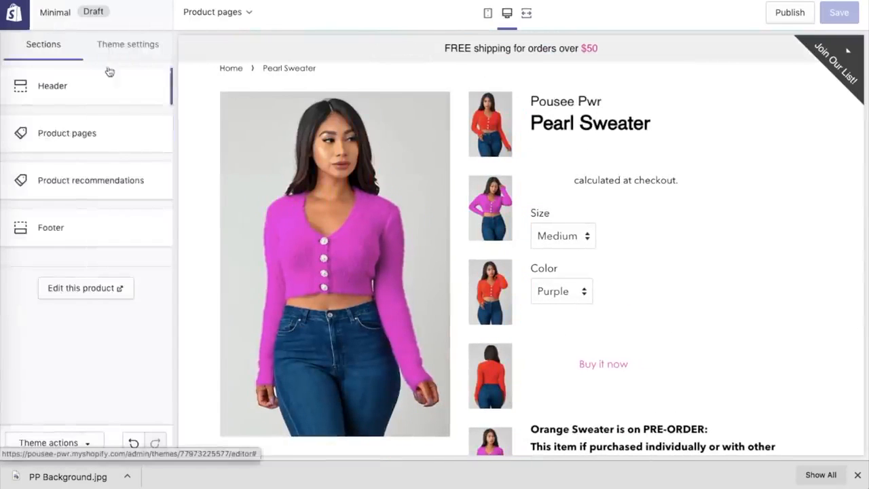
Set the buttons and links colour to near-black #020202 in the colour settings and save the theme.
left_click(129, 45)
left_click(74, 83)
left_click(25, 218)
left_click(22, 328)
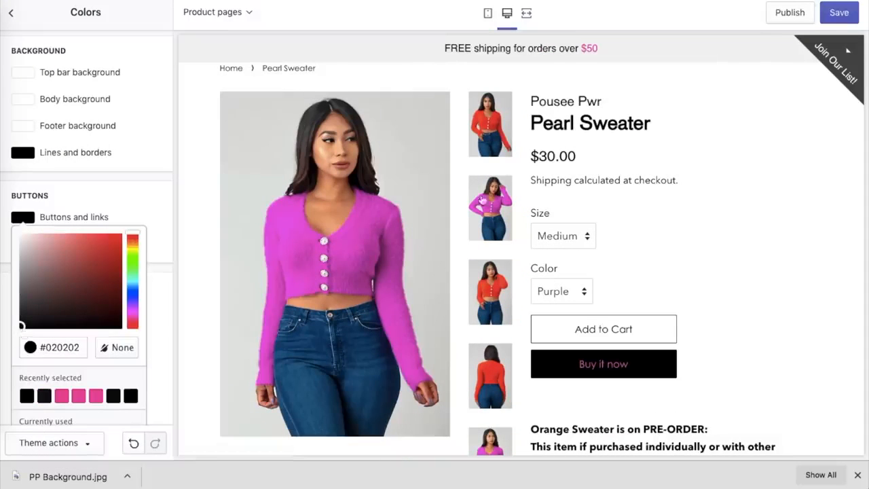
left_click(839, 13)
Try white for the buttons and links, settling on the pink #FF6FC8.
left_click(25, 218)
left_click(22, 267)
left_click(88, 272)
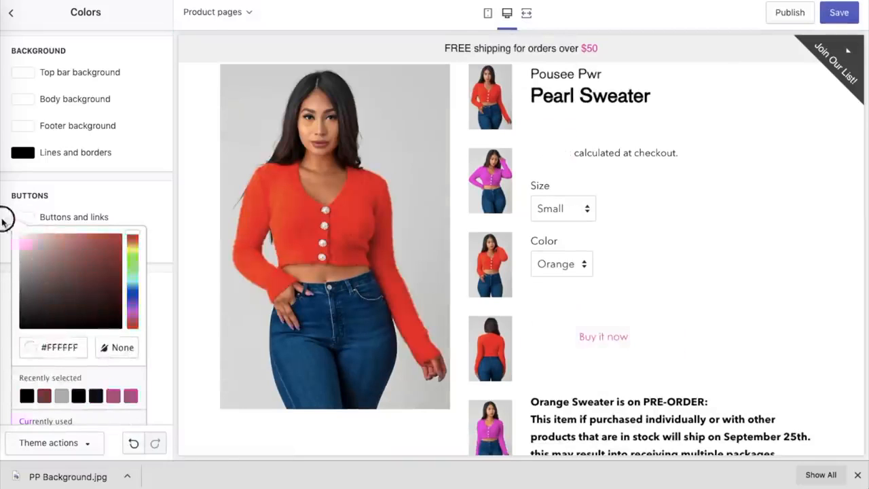
left_click(131, 397)
scroll(121, 409, "down", 1)
left_click(113, 421)
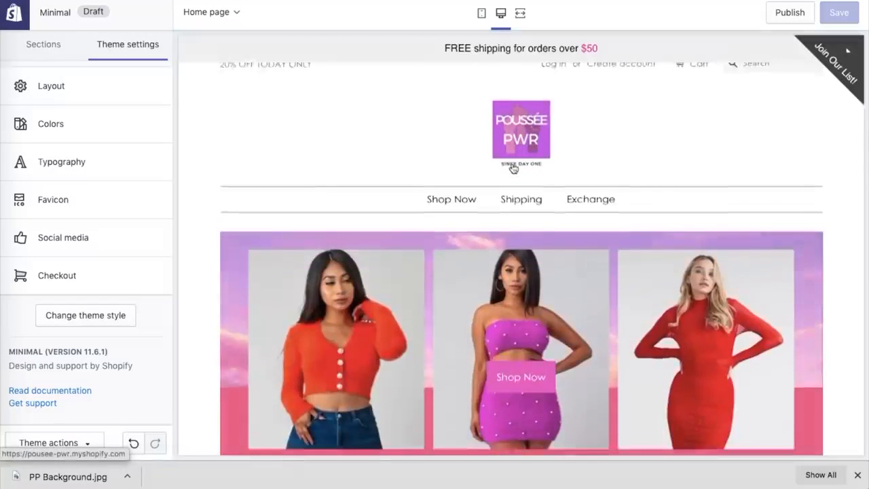
Go through the slides of the home page slideshow and examine the sections below it.
scroll(514, 167, "down", 5)
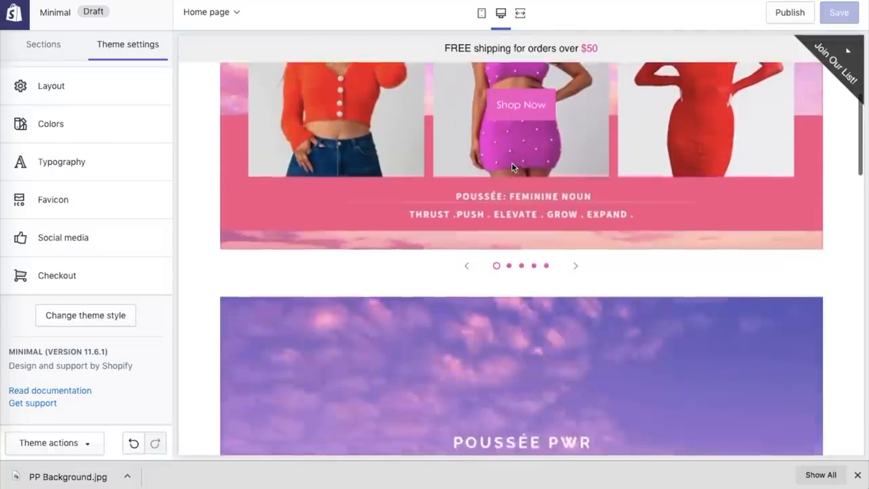
scroll(514, 167, "up", 2)
left_click(577, 374)
left_click(578, 374)
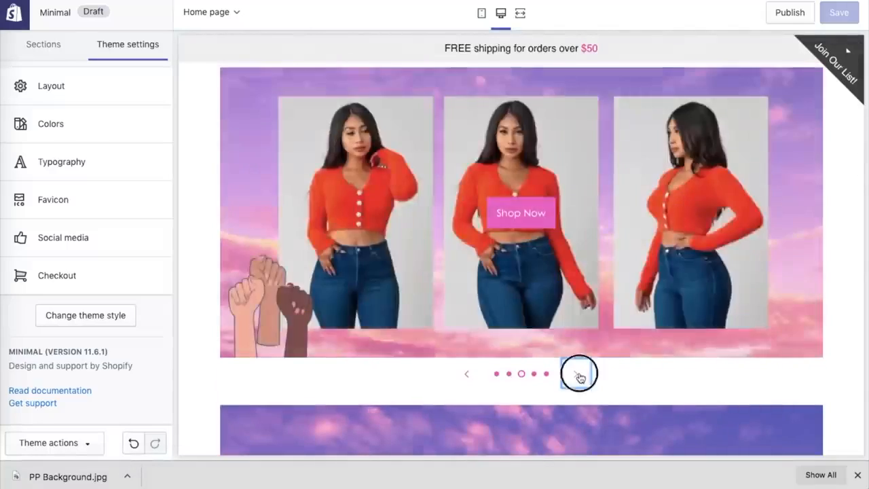
left_click(578, 375)
left_click(579, 374)
left_click(579, 375)
left_click(578, 375)
left_click(579, 375)
scroll(580, 377, "down", 5)
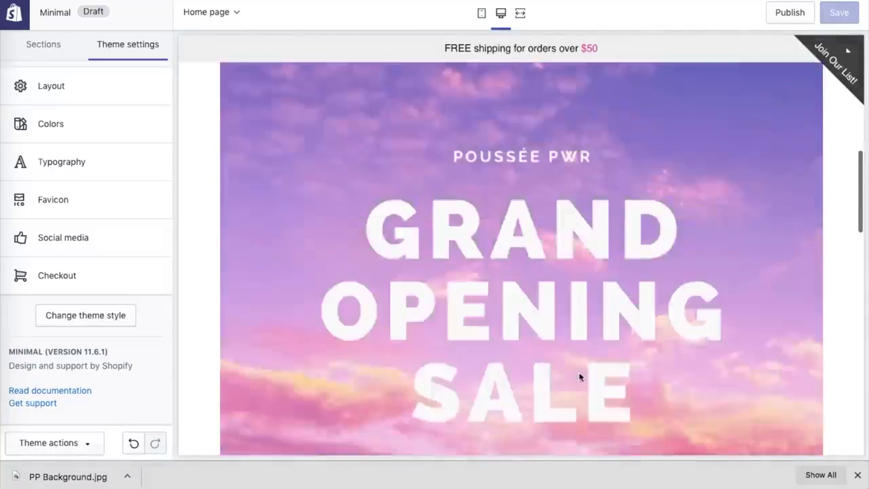
scroll(580, 377, "down", 5)
scroll(578, 376, "up", 10)
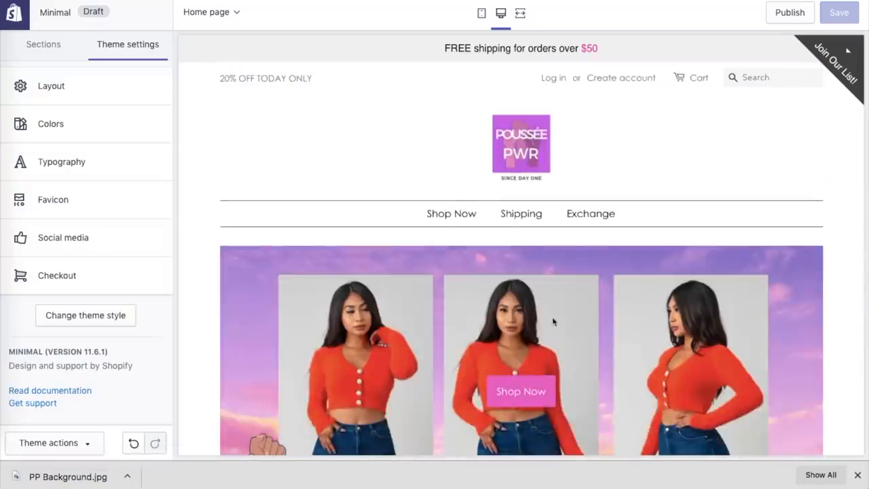
Start a new navigation menu and add a "Shop Now" item linked to the store's products.
left_click(55, 47)
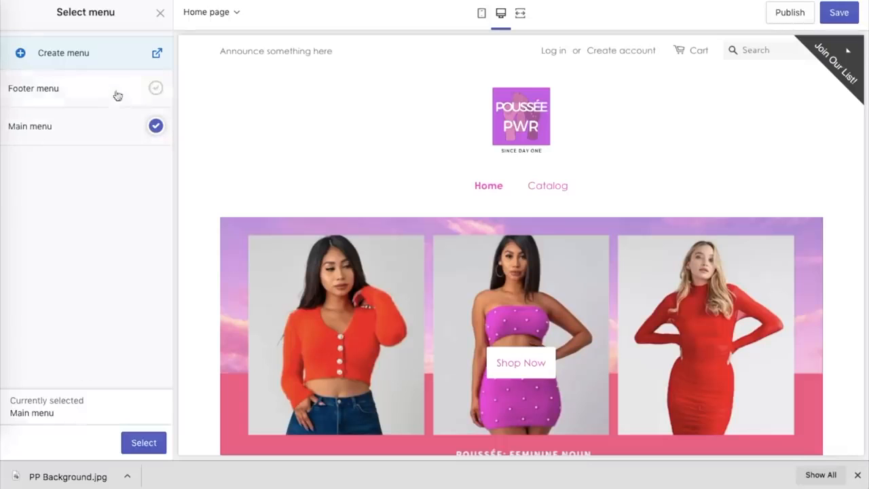
left_click(81, 53)
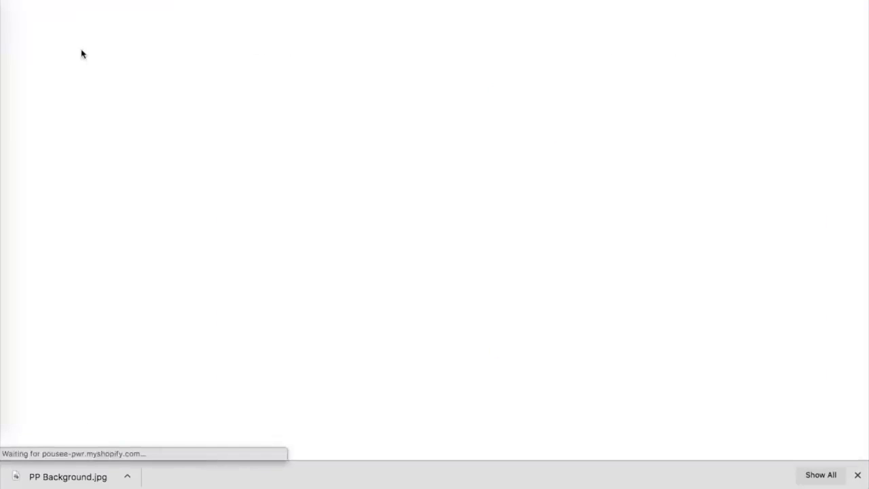
left_click(271, 303)
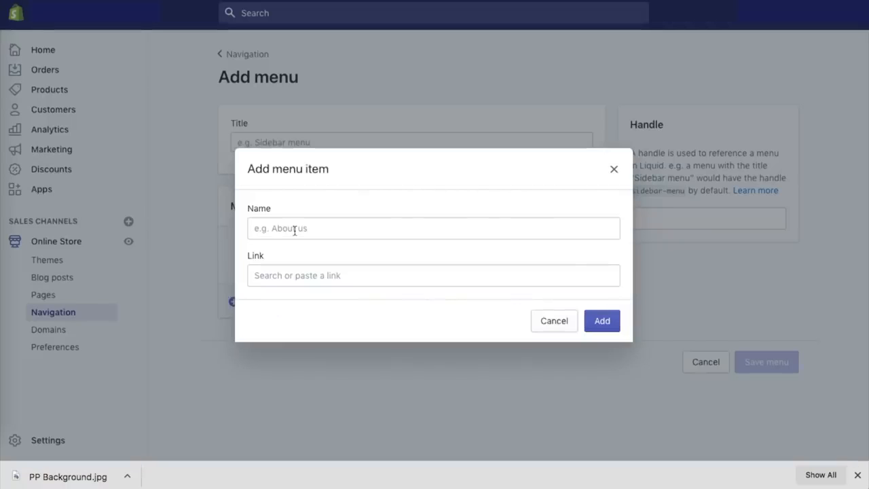
left_click(503, 275)
scroll(338, 169, "down", 2)
scroll(335, 193, "up", 2)
left_click(319, 146)
left_click(313, 114)
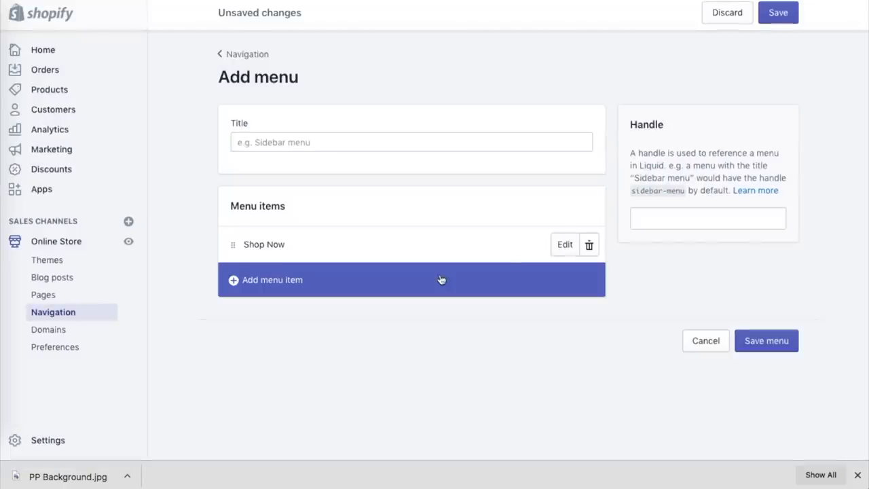
Add a "Shipping" item to the new menu, linked to the store's Shipping Policy.
left_click(286, 280)
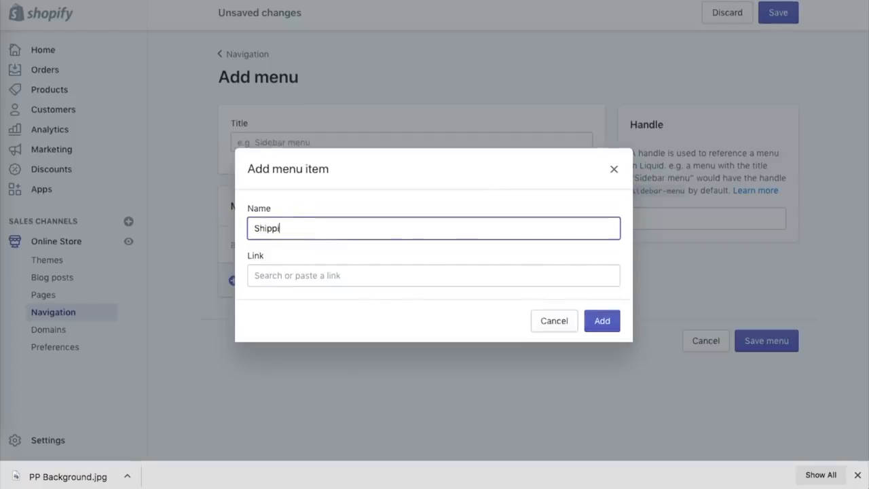
left_click(297, 268)
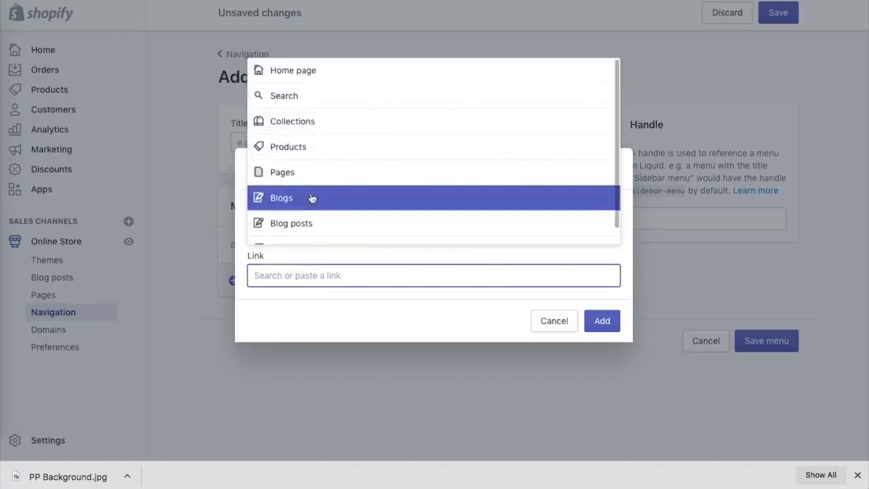
scroll(307, 185, "down", 1)
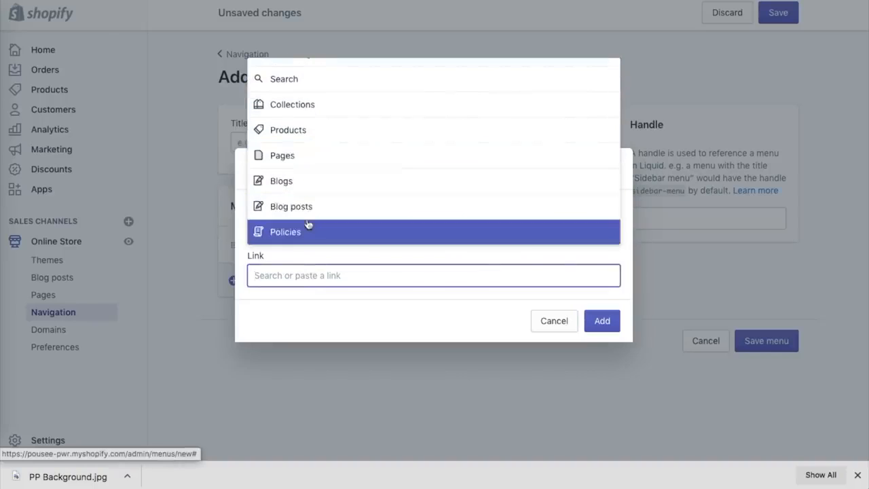
left_click(306, 228)
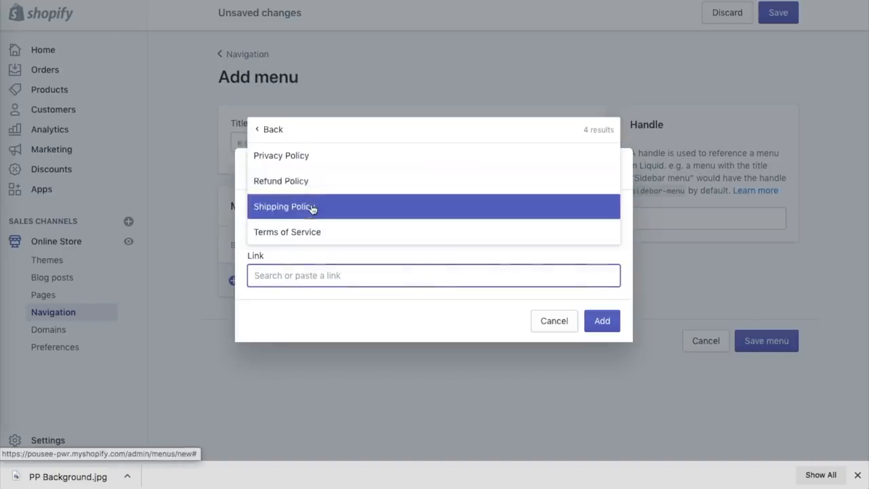
left_click(313, 207)
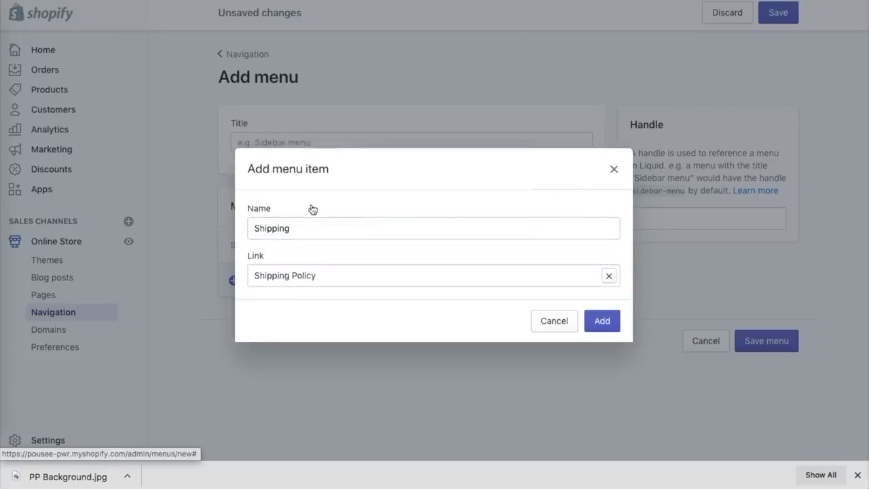
left_click(600, 321)
Add an "Exchange" item linked to the Refund Policy, then title the new navigation "Menu" and save it.
left_click(259, 327)
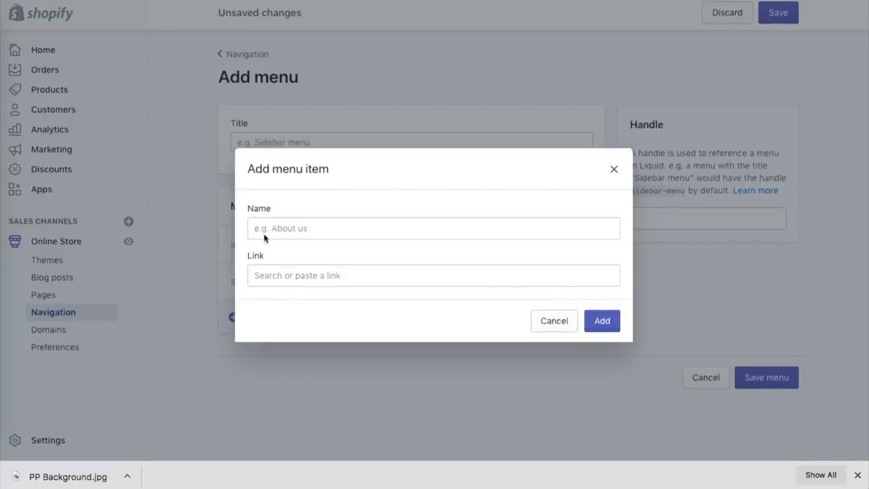
left_click(292, 267)
scroll(291, 221, "down", 1)
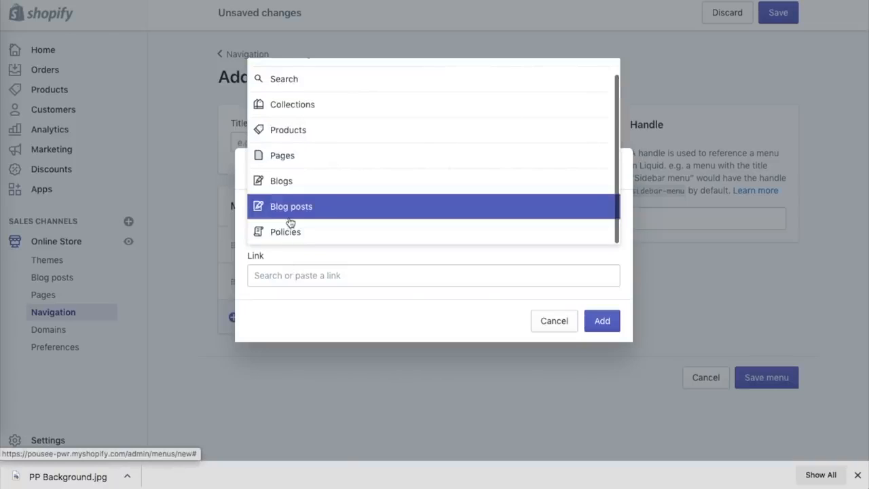
left_click(291, 232)
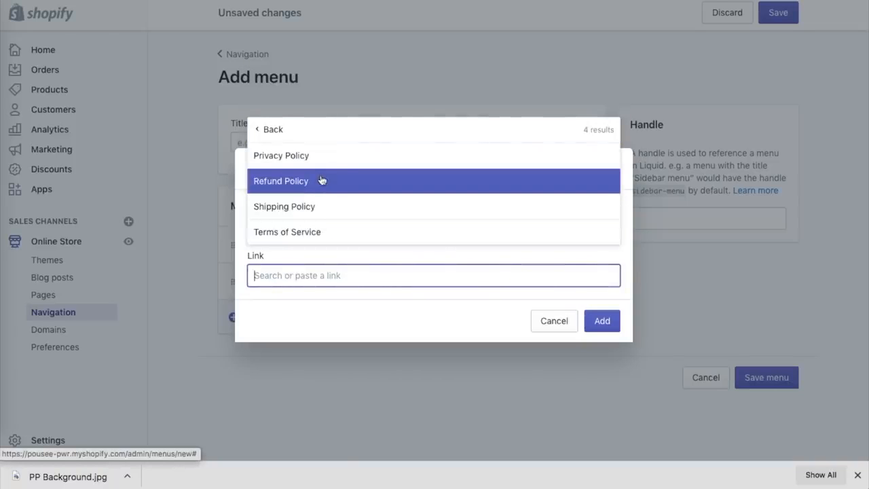
left_click(322, 180)
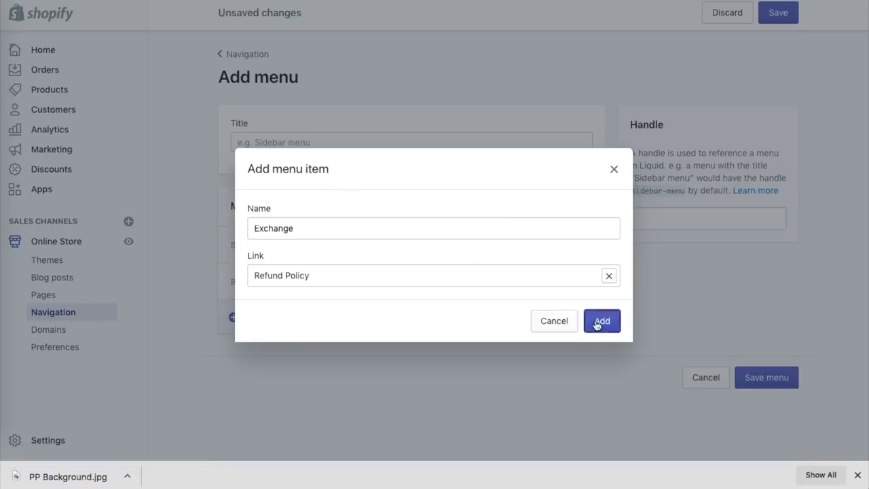
left_click(597, 325)
left_click(326, 144)
type("Menu")
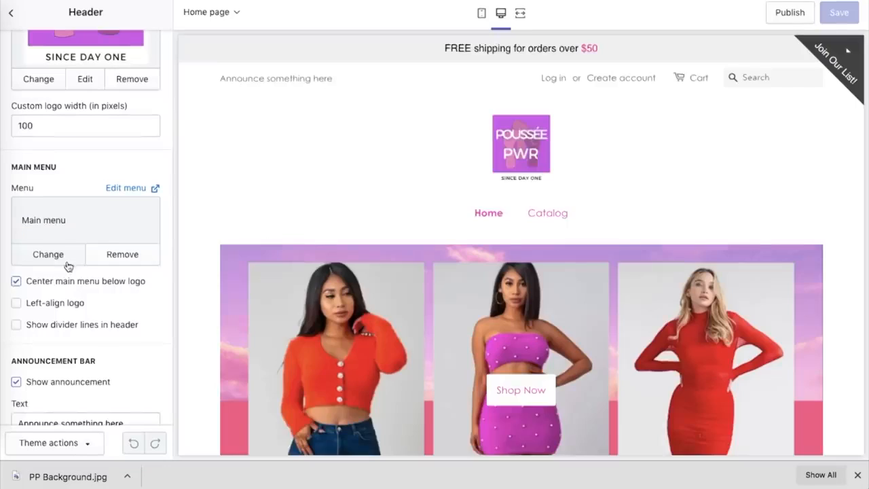
Set the theme header to centre the main menu below the logo with divider lines shown, and save.
left_click(16, 281)
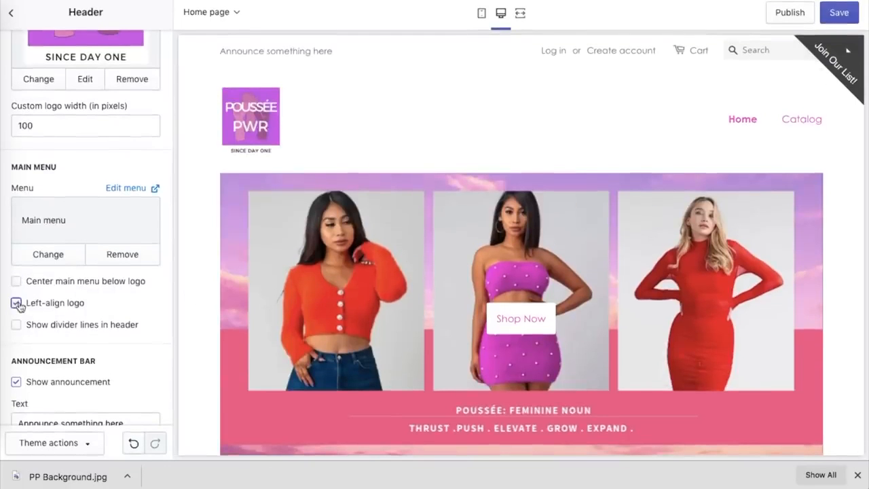
left_click(15, 281)
left_click(16, 303)
left_click(16, 324)
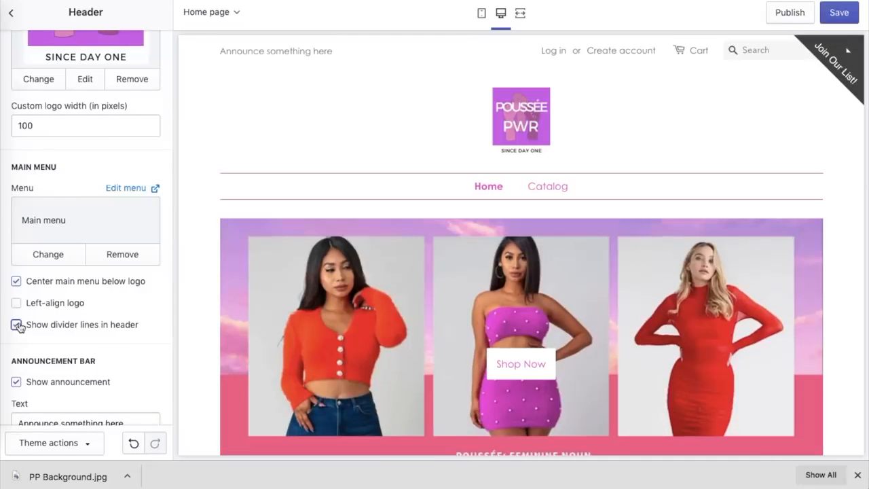
scroll(59, 332, "down", 2)
left_click(839, 12)
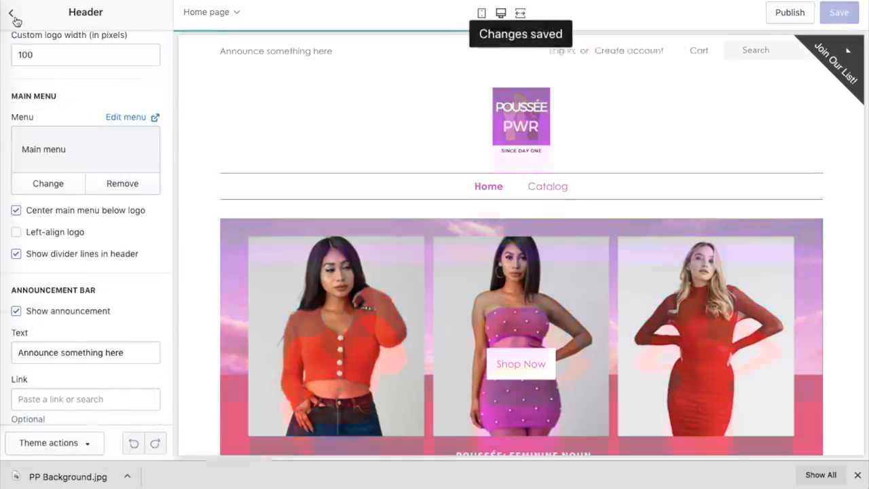
Replace the header's main menu with the custom menu named "Menu".
left_click(13, 16)
left_click(126, 44)
left_click(102, 123)
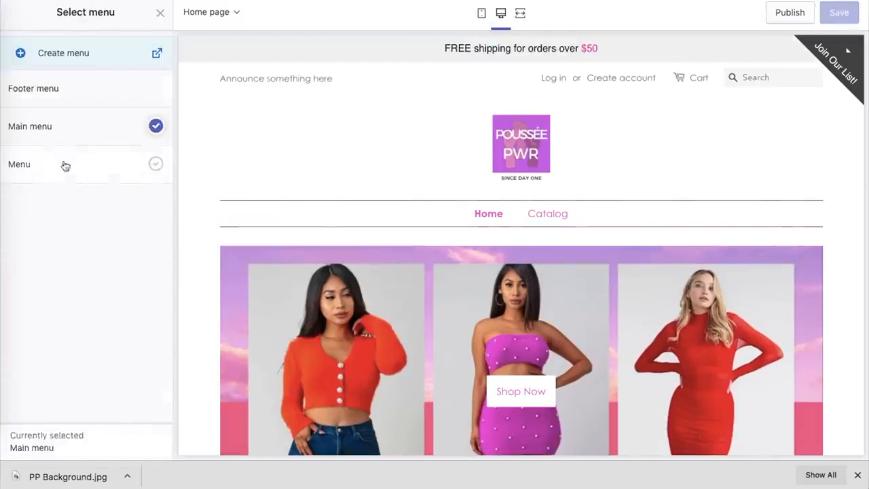
left_click(64, 165)
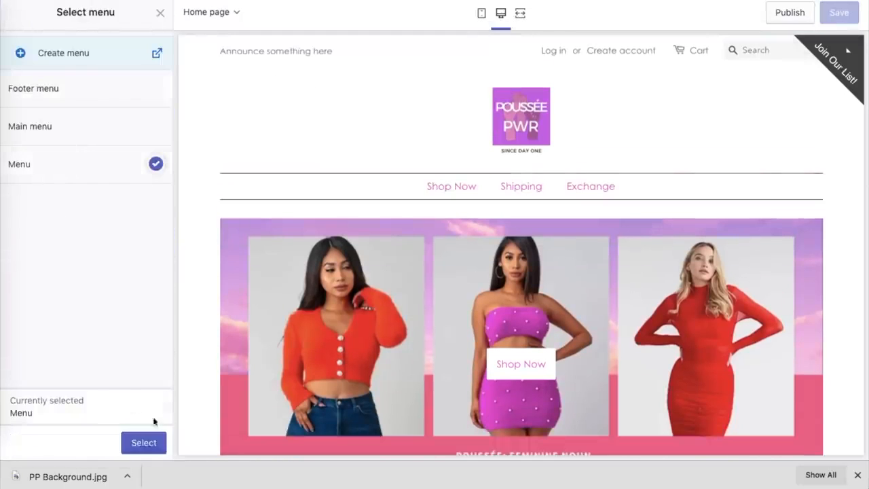
left_click(142, 442)
scroll(134, 271, "down", 1)
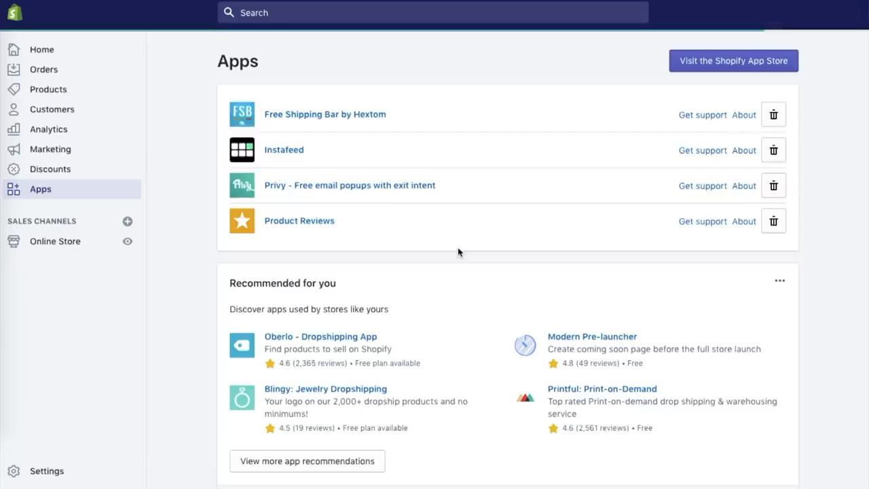
Open the Product Reviews app and show the instructions for adding the star ratings badge to collection pages.
left_click(296, 221)
scroll(592, 171, "down", 3)
scroll(592, 171, "down", 5)
scroll(592, 170, "down", 1)
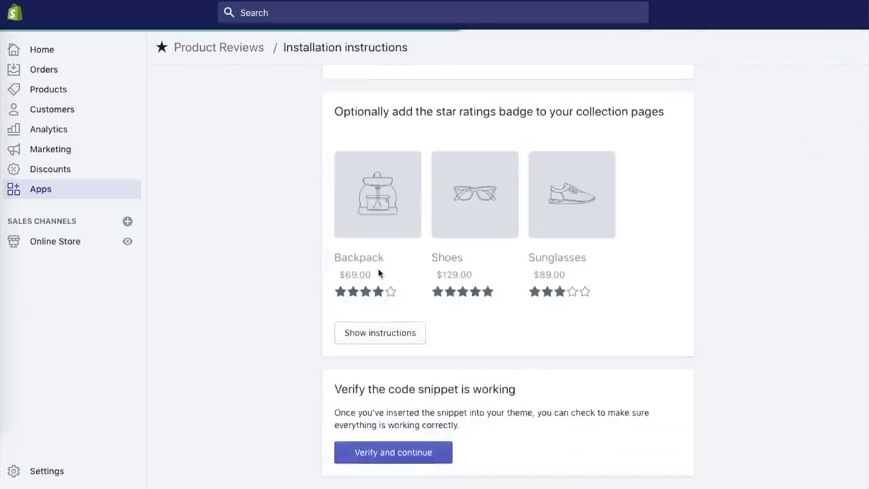
scroll(378, 275, "down", 2)
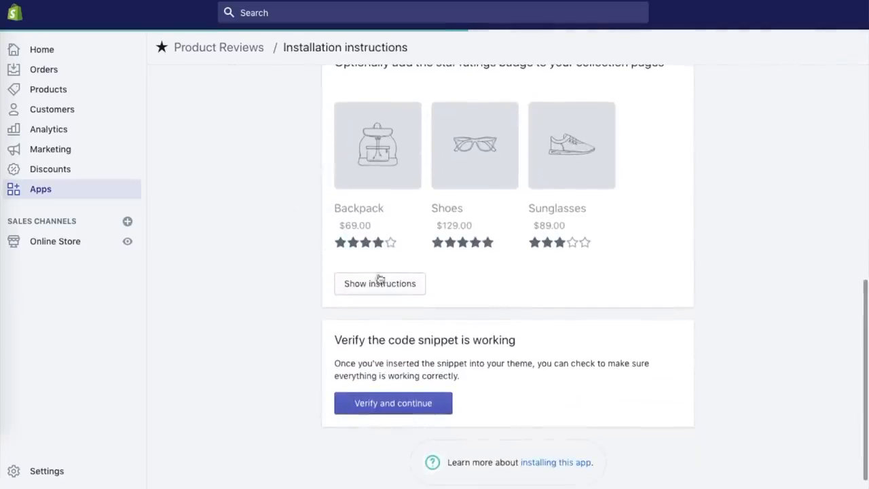
left_click(379, 284)
scroll(380, 288, "down", 4)
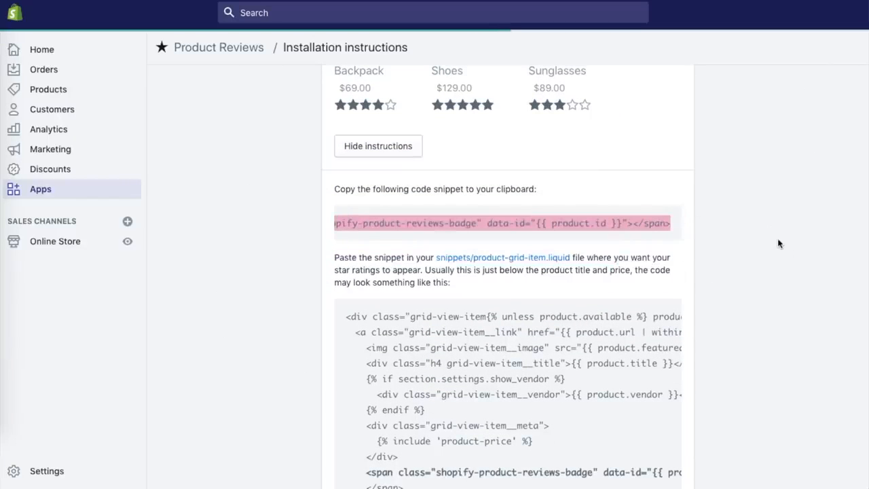
Follow the product-grid-item.liquid link in the badge instructions and run the check that the code snippet works.
scroll(779, 244, "down", 3)
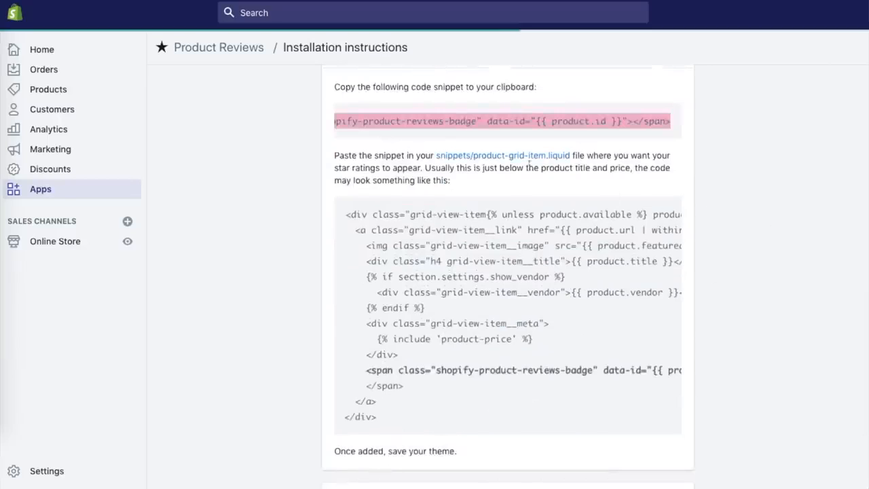
left_click(527, 156)
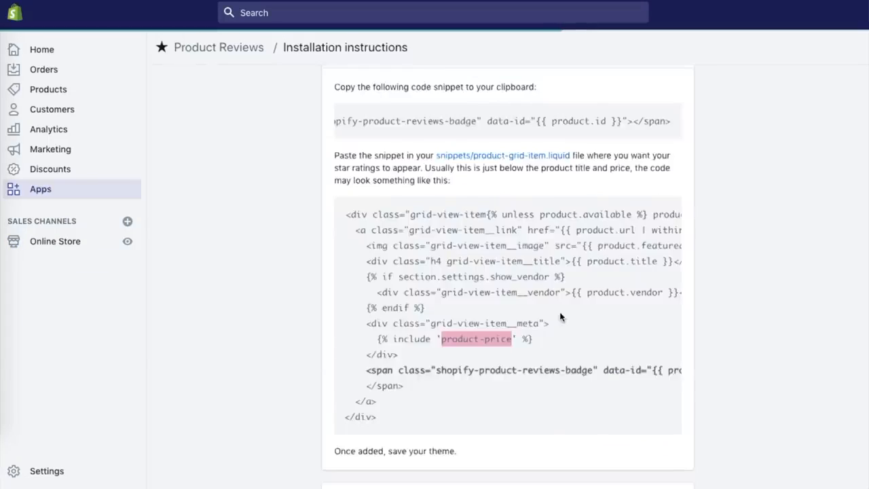
scroll(563, 318, "down", 3)
left_click(428, 384)
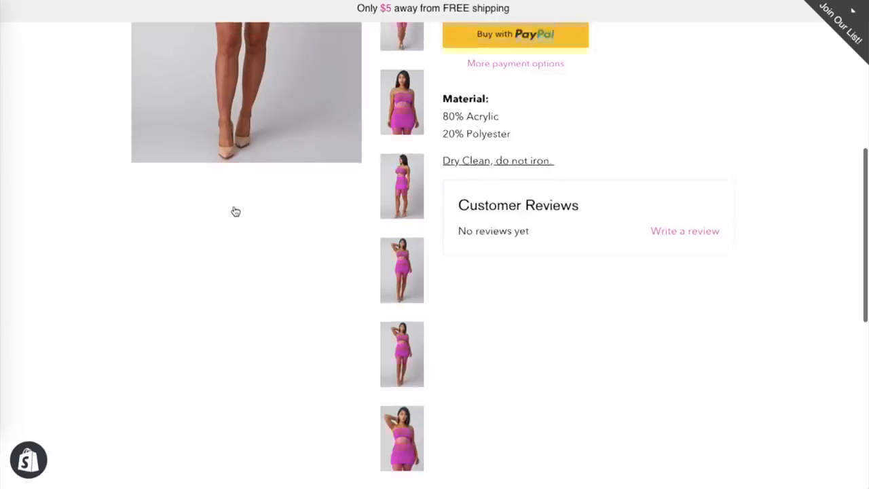
Examine the Customer Reviews section on the storefront product page.
scroll(495, 346, "up", 2)
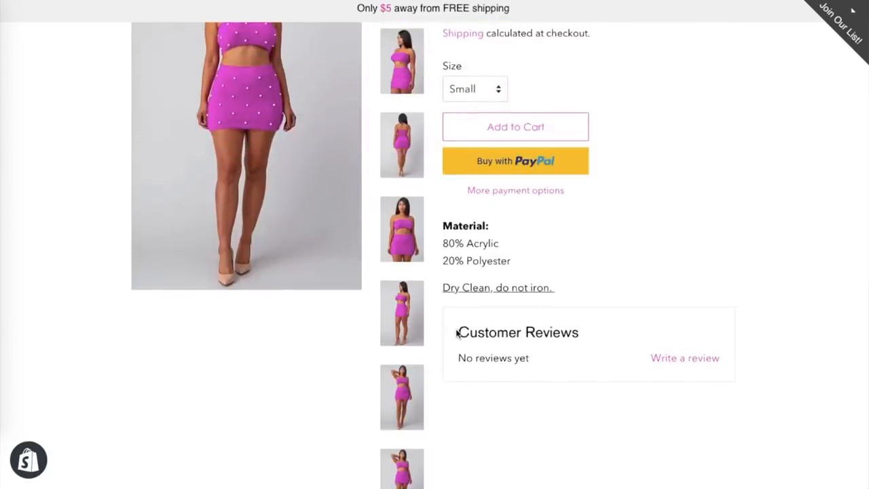
left_click_drag(459, 332, 714, 358)
left_click(744, 363)
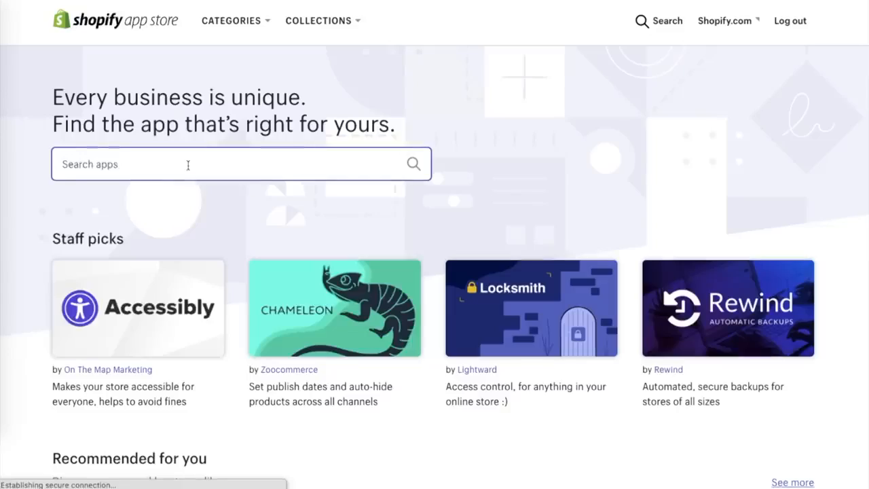
Search the Shopify App Store for "free shipping bar" and open Free Shipping Bar by Hextom.
left_click(188, 165)
type("free shipping")
left_click(186, 231)
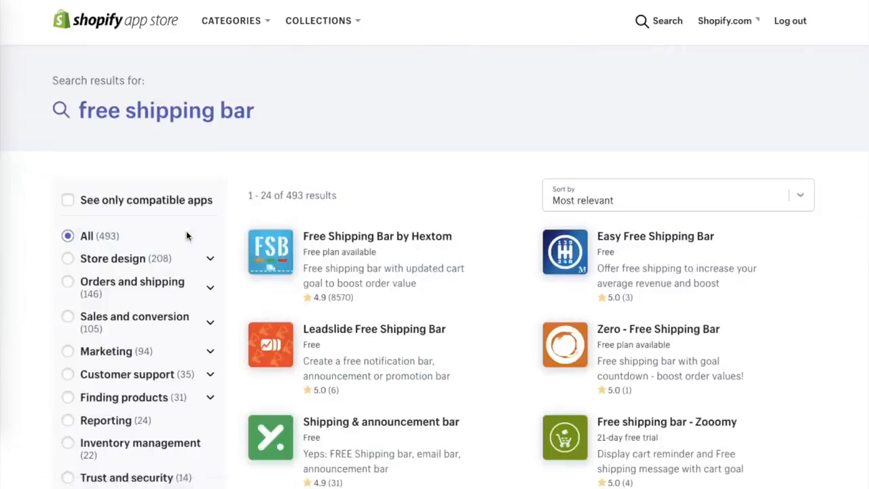
scroll(375, 244, "down", 2)
left_click(369, 169)
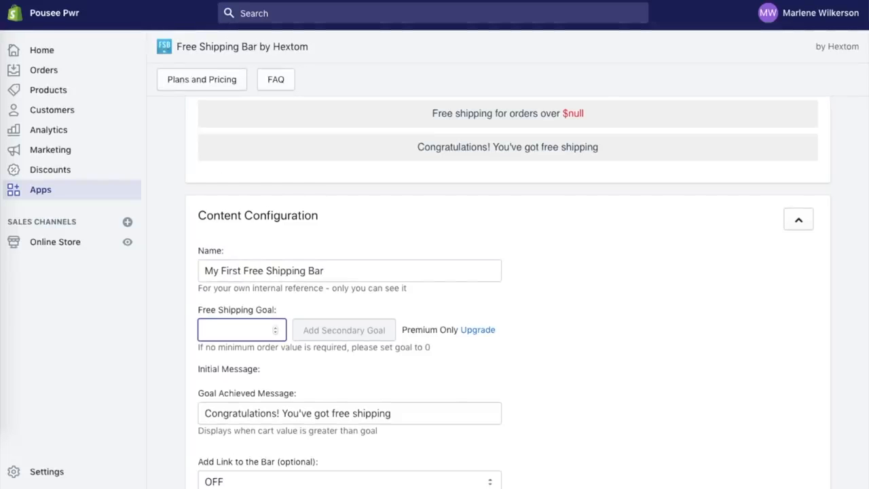
Set the free shipping goal to 50 and the goal achieved message to "You got free Shipping!".
type("50")
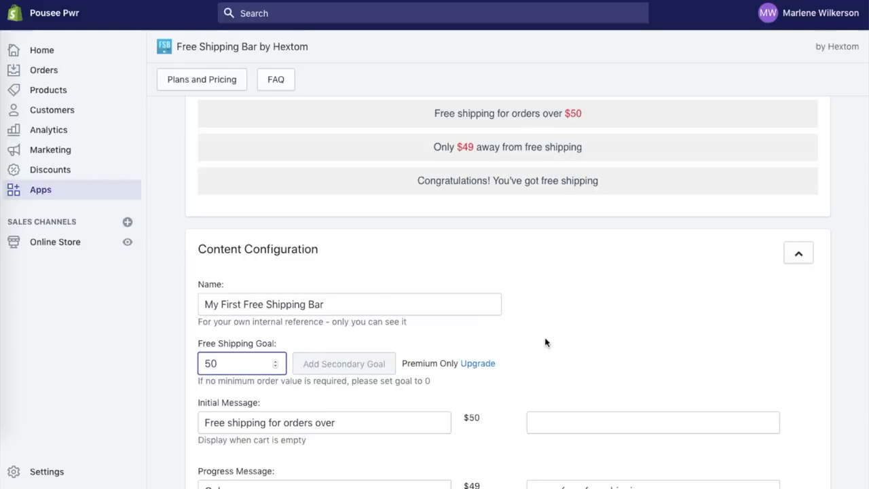
scroll(545, 343, "down", 5)
left_click_drag(396, 271, 132, 273)
type("You ")
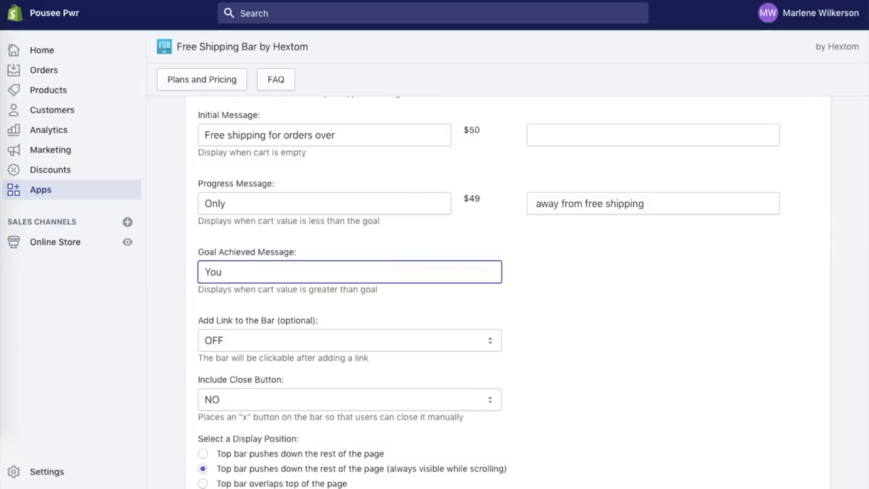
type("got free Shipping!")
scroll(521, 217, "up", 5)
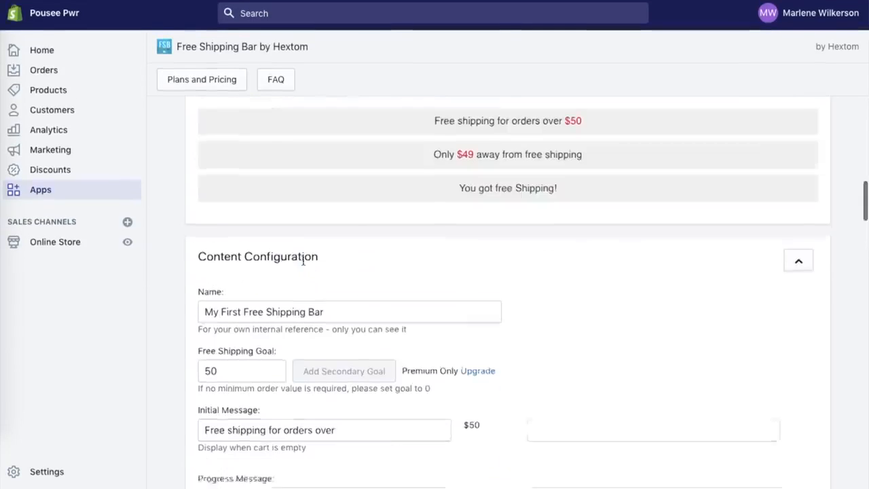
Change the second part of the progress message to "away from FREE shipping".
scroll(520, 218, "down", 4)
left_click(602, 278)
double_click(602, 278)
type("FREE")
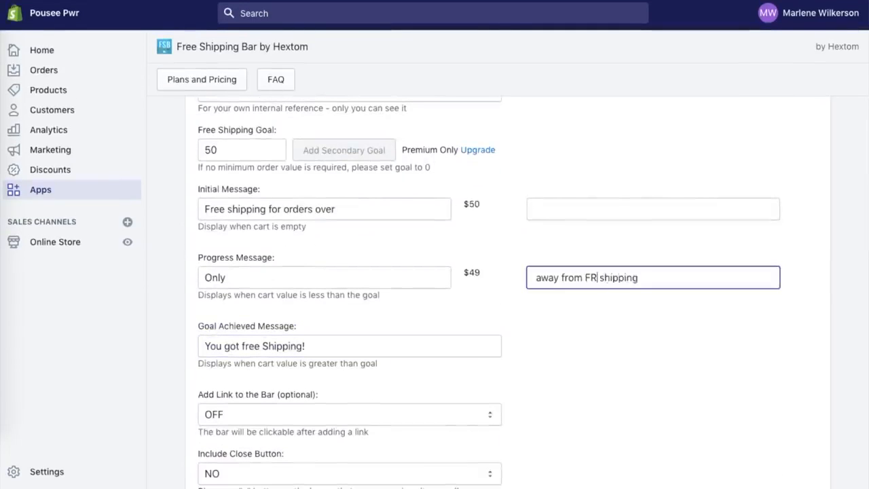
scroll(621, 320, "up", 5)
Set the shipping bar's special text colour to pink #f23e9f in the style configuration.
scroll(622, 320, "down", 8)
left_click(631, 207)
left_click(694, 232)
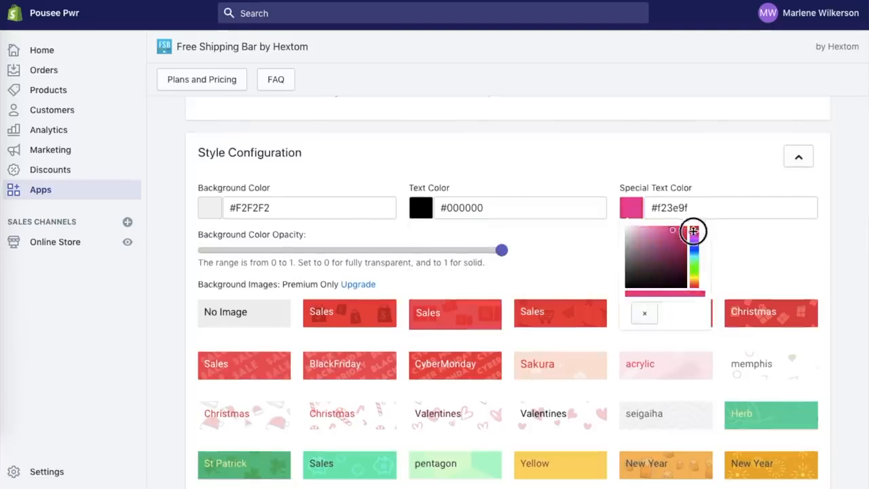
left_click(602, 266)
scroll(601, 266, "down", 5)
scroll(601, 266, "down", 15)
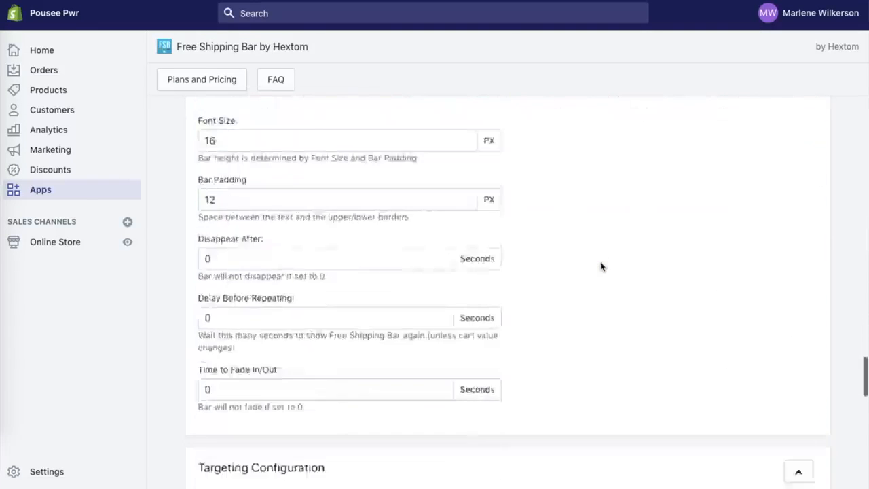
left_click(800, 379)
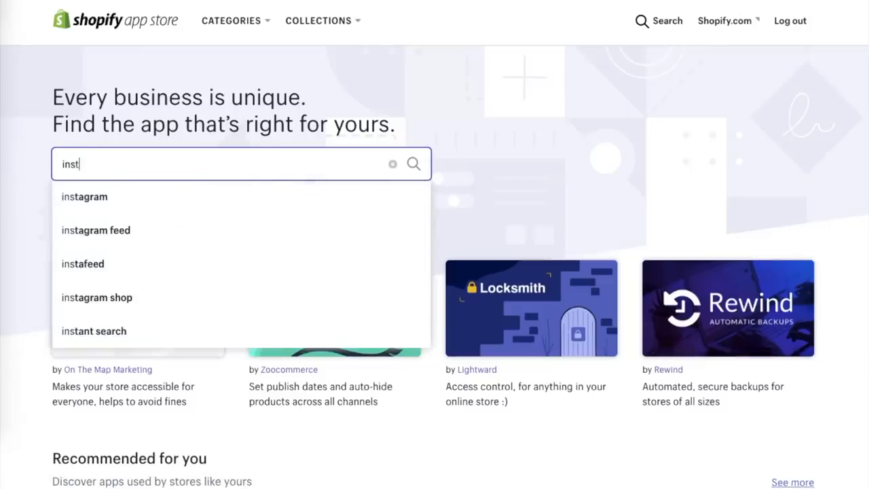
Open the Instagram feed app's store listing and look through the example images in its media gallery.
type("a")
left_click(266, 258)
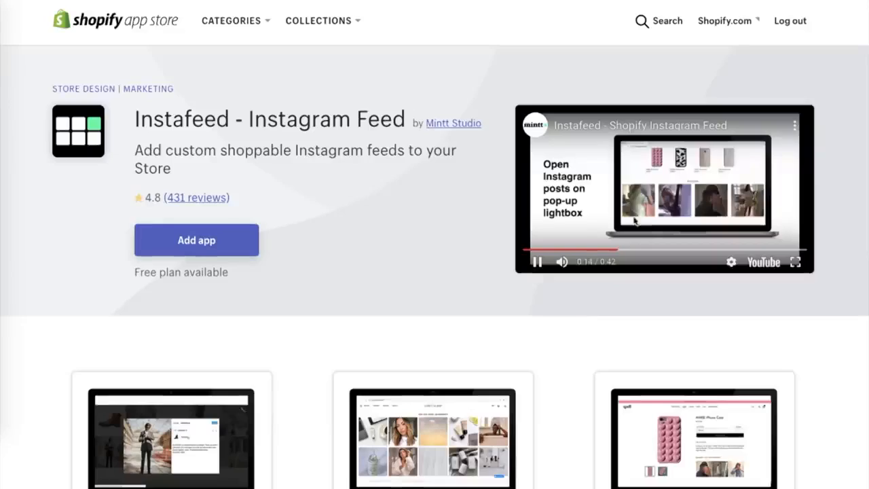
scroll(578, 314, "down", 15)
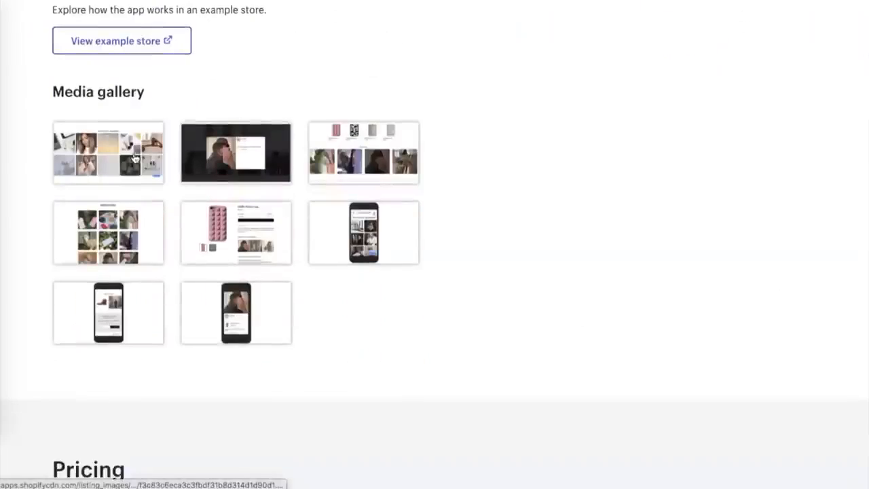
left_click(134, 158)
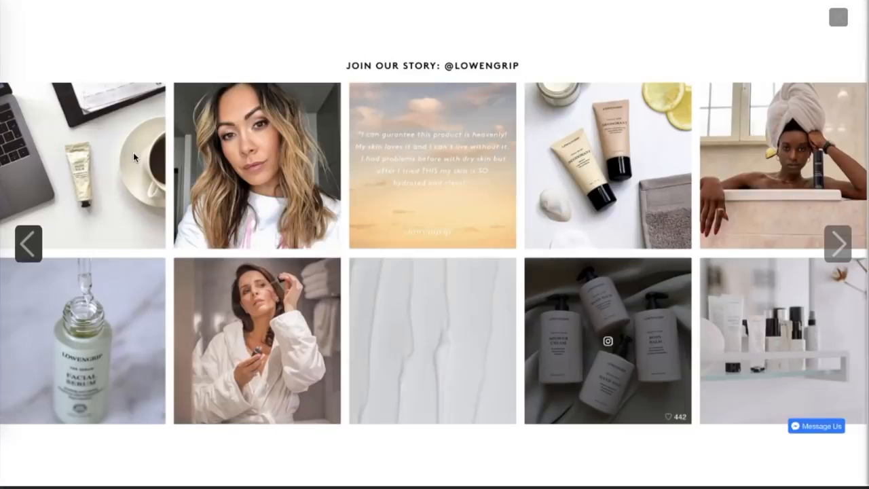
key("Right")
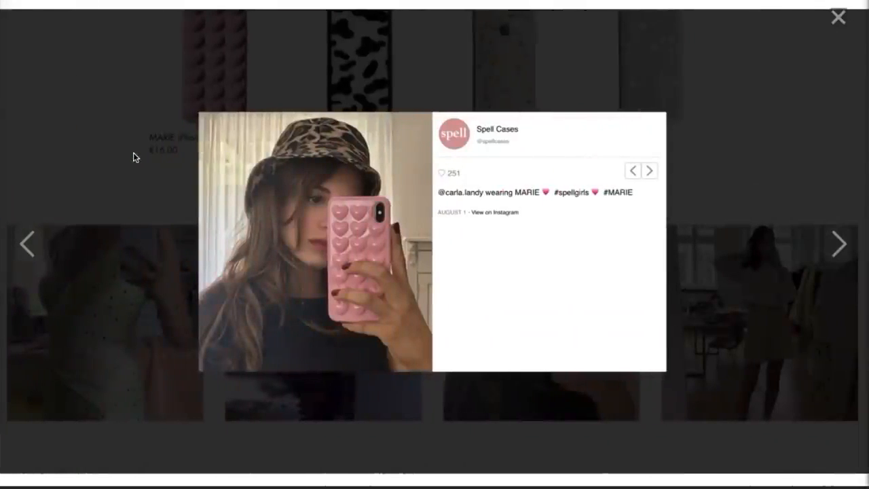
key("Right")
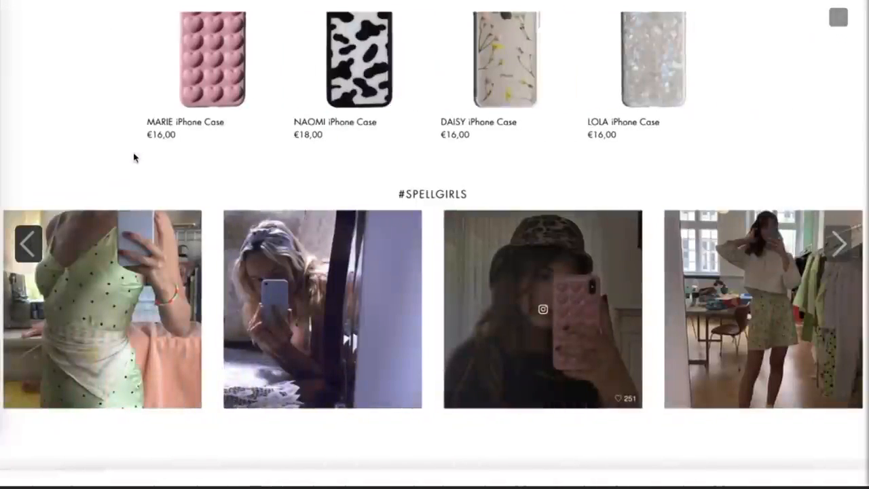
View the remaining Instagram feed example images, including the product page and mobile layouts, and close the media gallery.
key("Right")
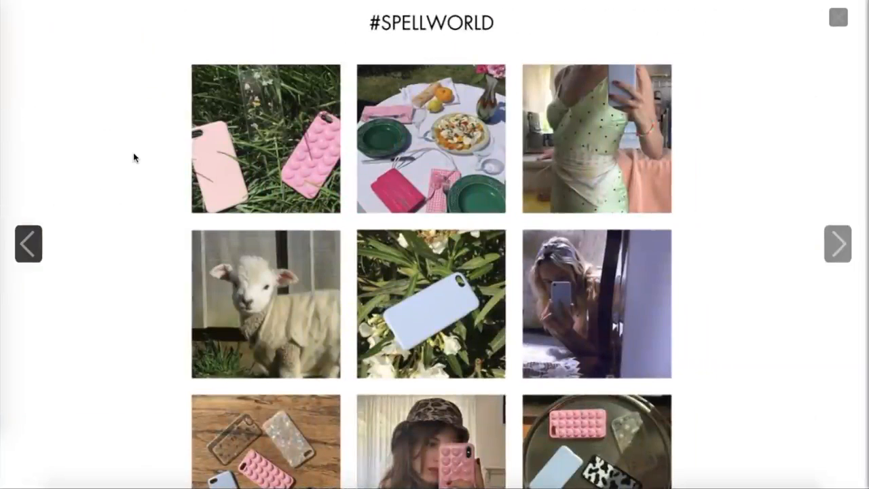
key("Right")
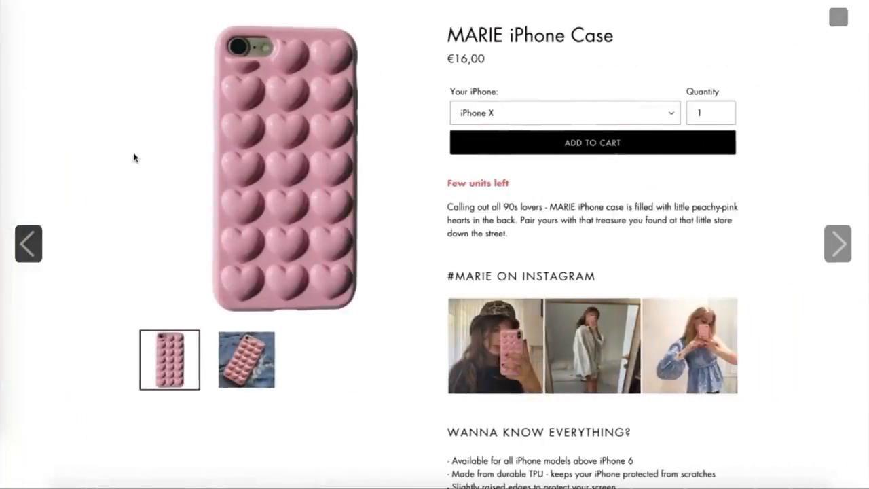
key("Right")
key("Right")
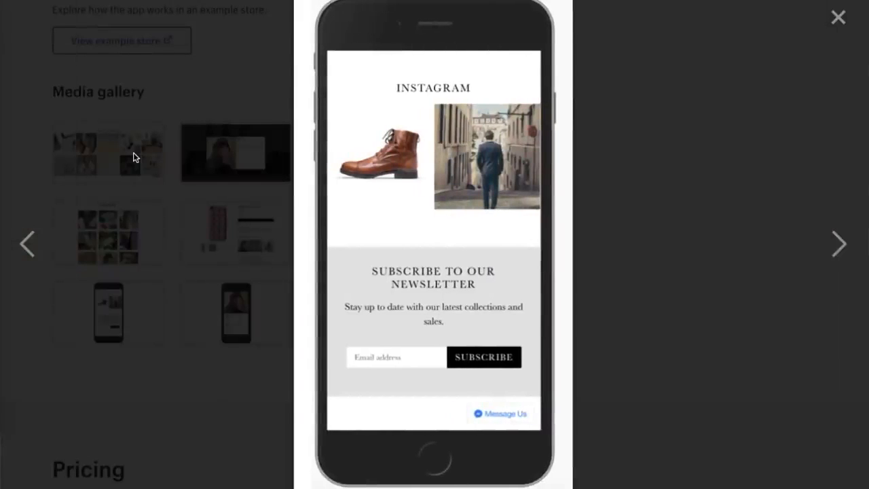
key("Right")
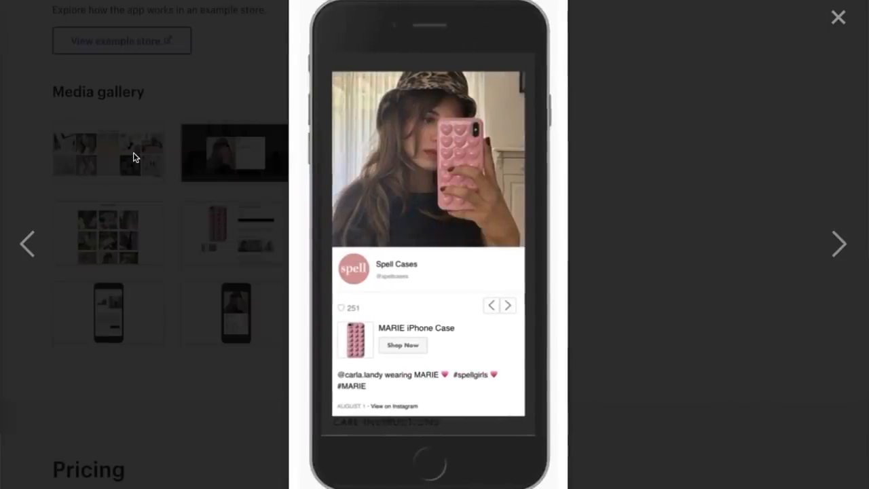
left_click(830, 19)
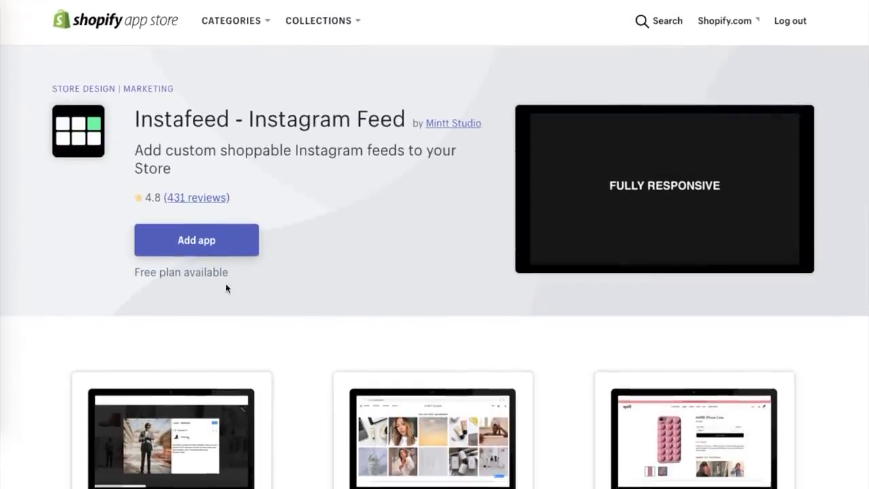
left_click(183, 240)
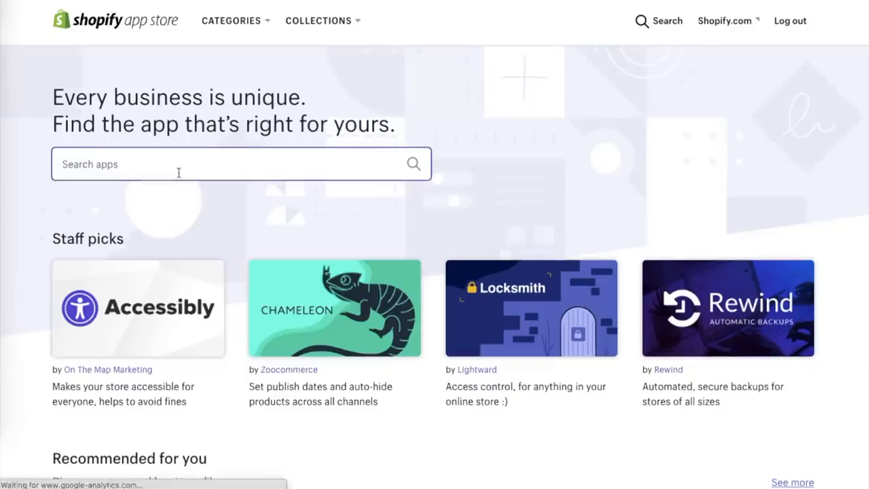
Search the Shopify App Store for "email marketing" and browse the listed apps.
left_click(179, 171)
type("email mar")
left_click(175, 198)
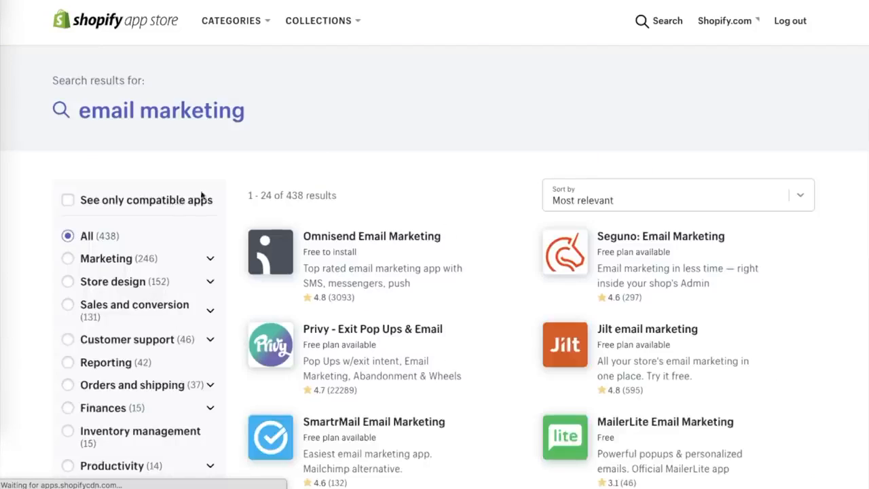
scroll(201, 196, "down", 2)
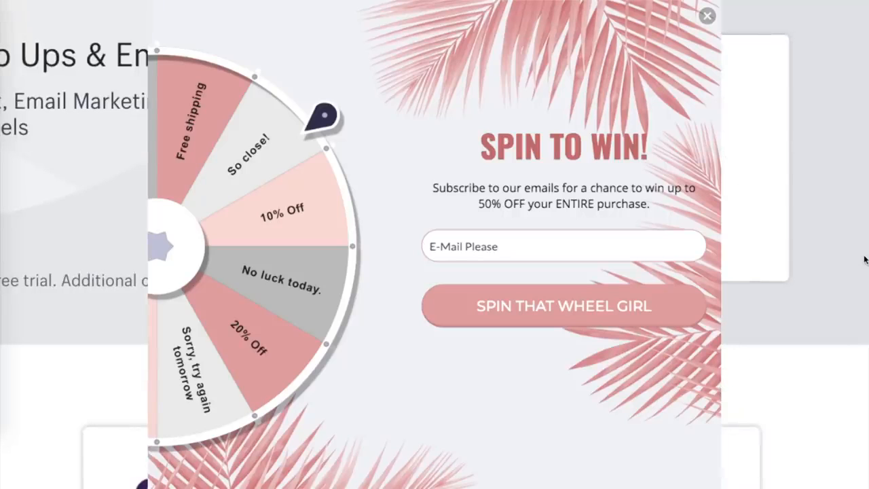